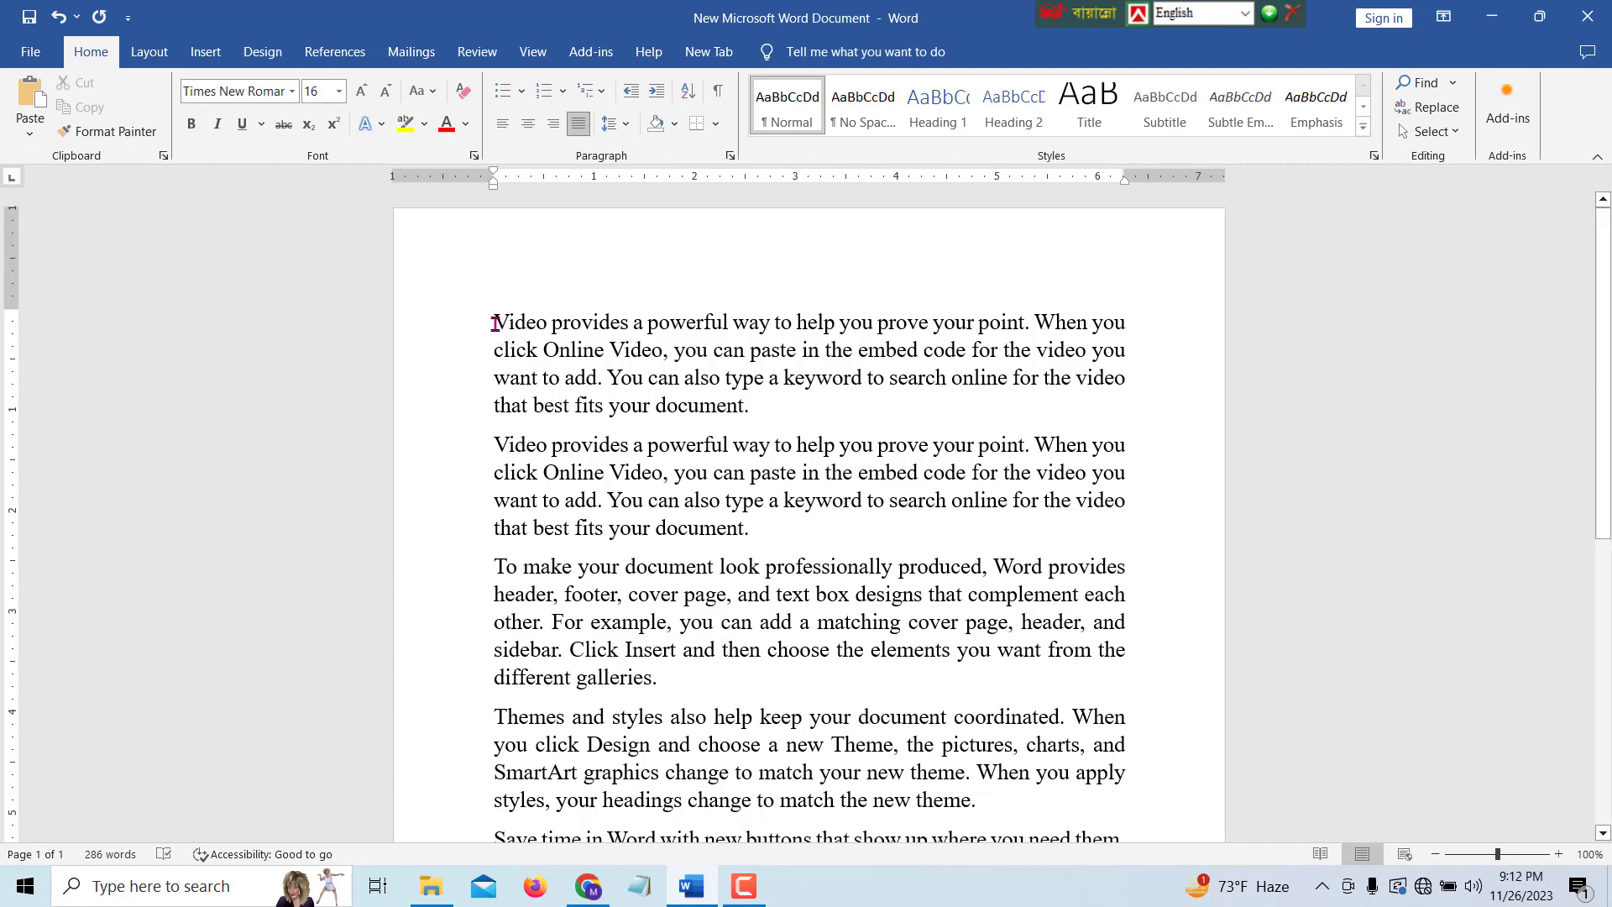
Enlarge the first word "Video" of the opening paragraph step by step to 72 pt.
left_click_drag(495, 323, 547, 326)
key("ctrl+bracketright")
key("ctrl+bracketright")
key("ctrl+bracketright")
key("ctrl+bracketright")
key("ctrl+bracketright")
key("ctrl+bracketright")
key("ctrl+bracketright")
key("ctrl+bracketright")
key("ctrl+bracketright")
key("ctrl+bracketright")
key("ctrl+bracketright")
key("ctrl+bracketright")
key("ctrl+bracketright")
key("ctrl+bracketright")
key("ctrl+bracketright")
key("ctrl+bracketright")
key("ctrl+bracketright")
key("ctrl+bracketright")
key("ctrl+bracketright")
key("ctrl+bracketright")
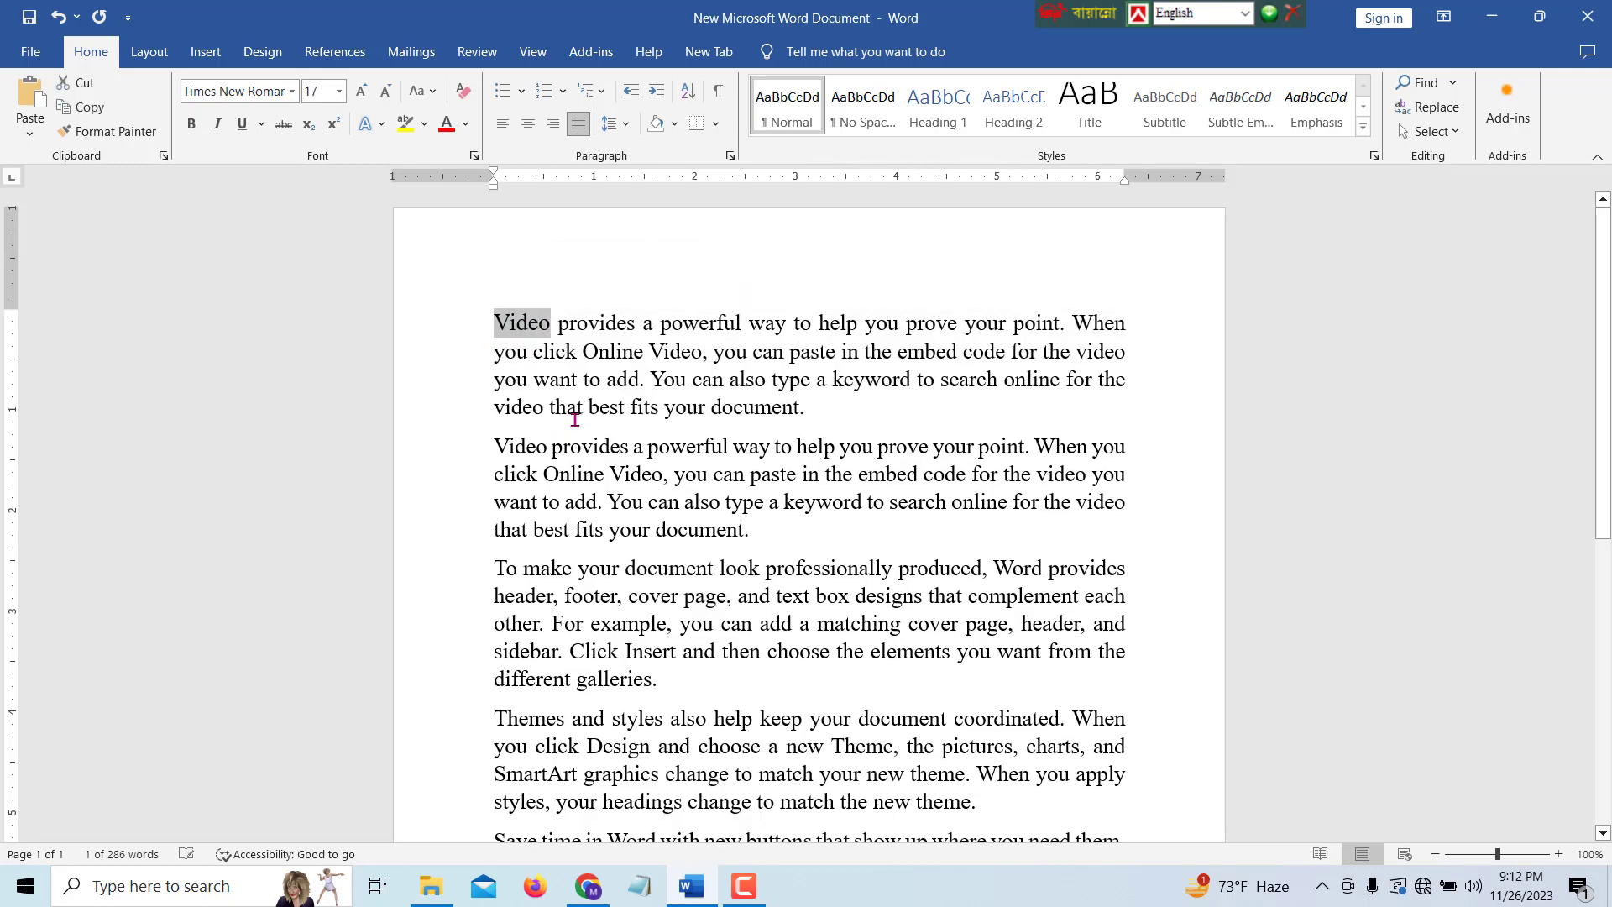
key("ctrl+bracketright")
key("ctrl+bracketright")
key("ctrl+bracketright")
key("ctrl+bracketright")
key("ctrl+bracketright")
key("ctrl+bracketright")
key("ctrl+bracketright")
key("ctrl+bracketright")
key("ctrl+bracketright")
key("ctrl+bracketright")
key("ctrl+bracketright")
key("ctrl+bracketright")
key("ctrl+bracketright")
key("ctrl+bracketright")
key("ctrl+bracketright")
key("ctrl+bracketright")
key("ctrl+bracketright")
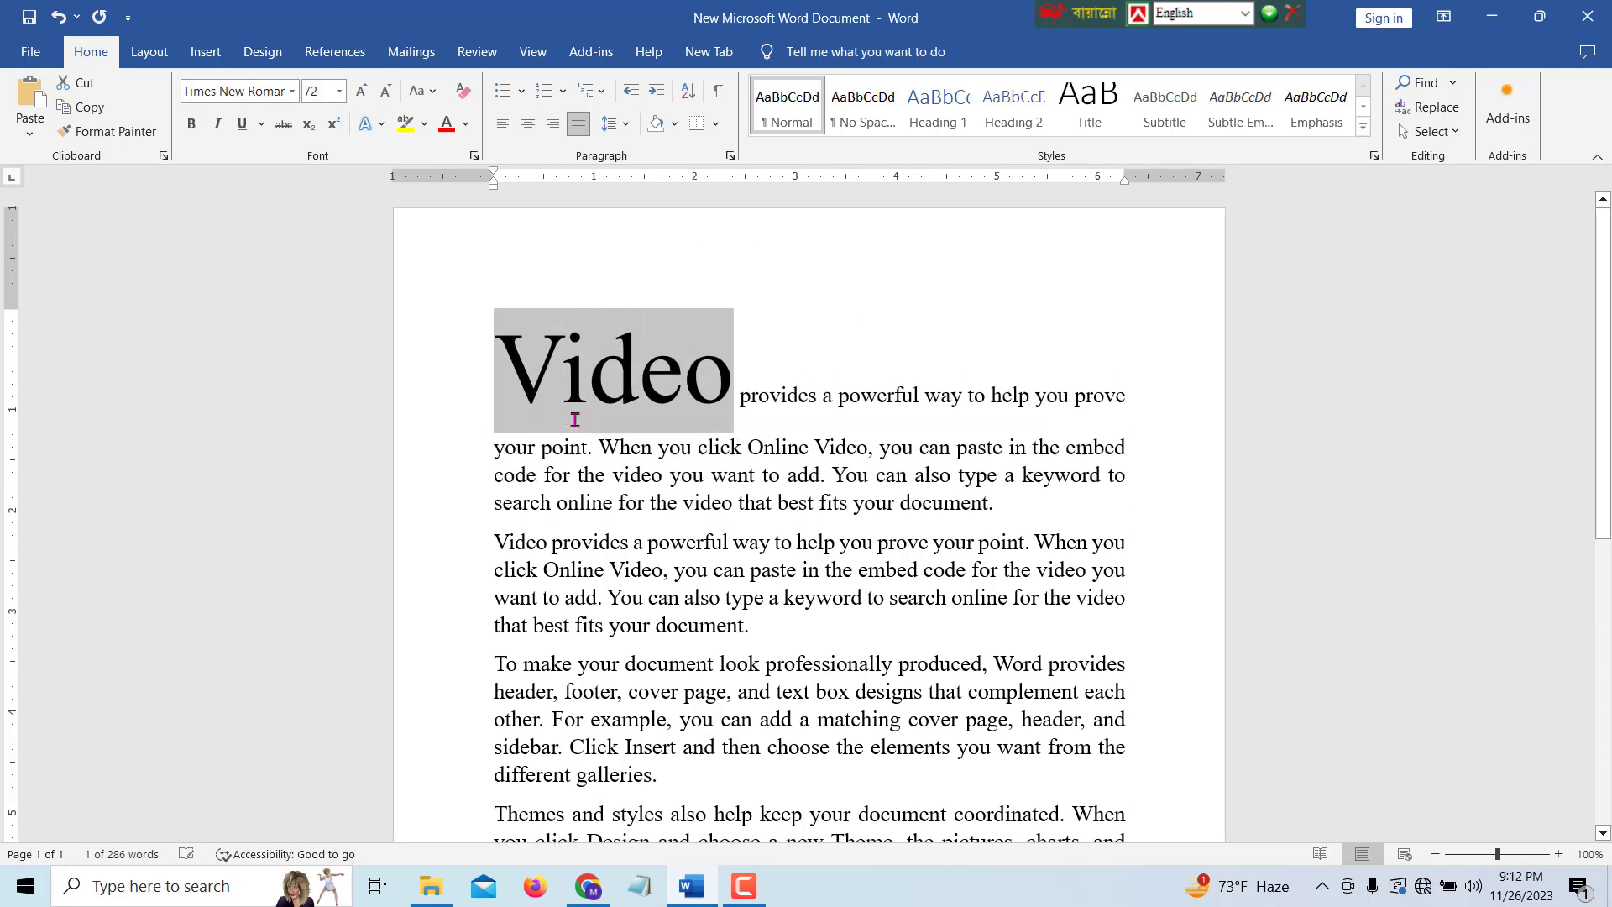
left_click(579, 412)
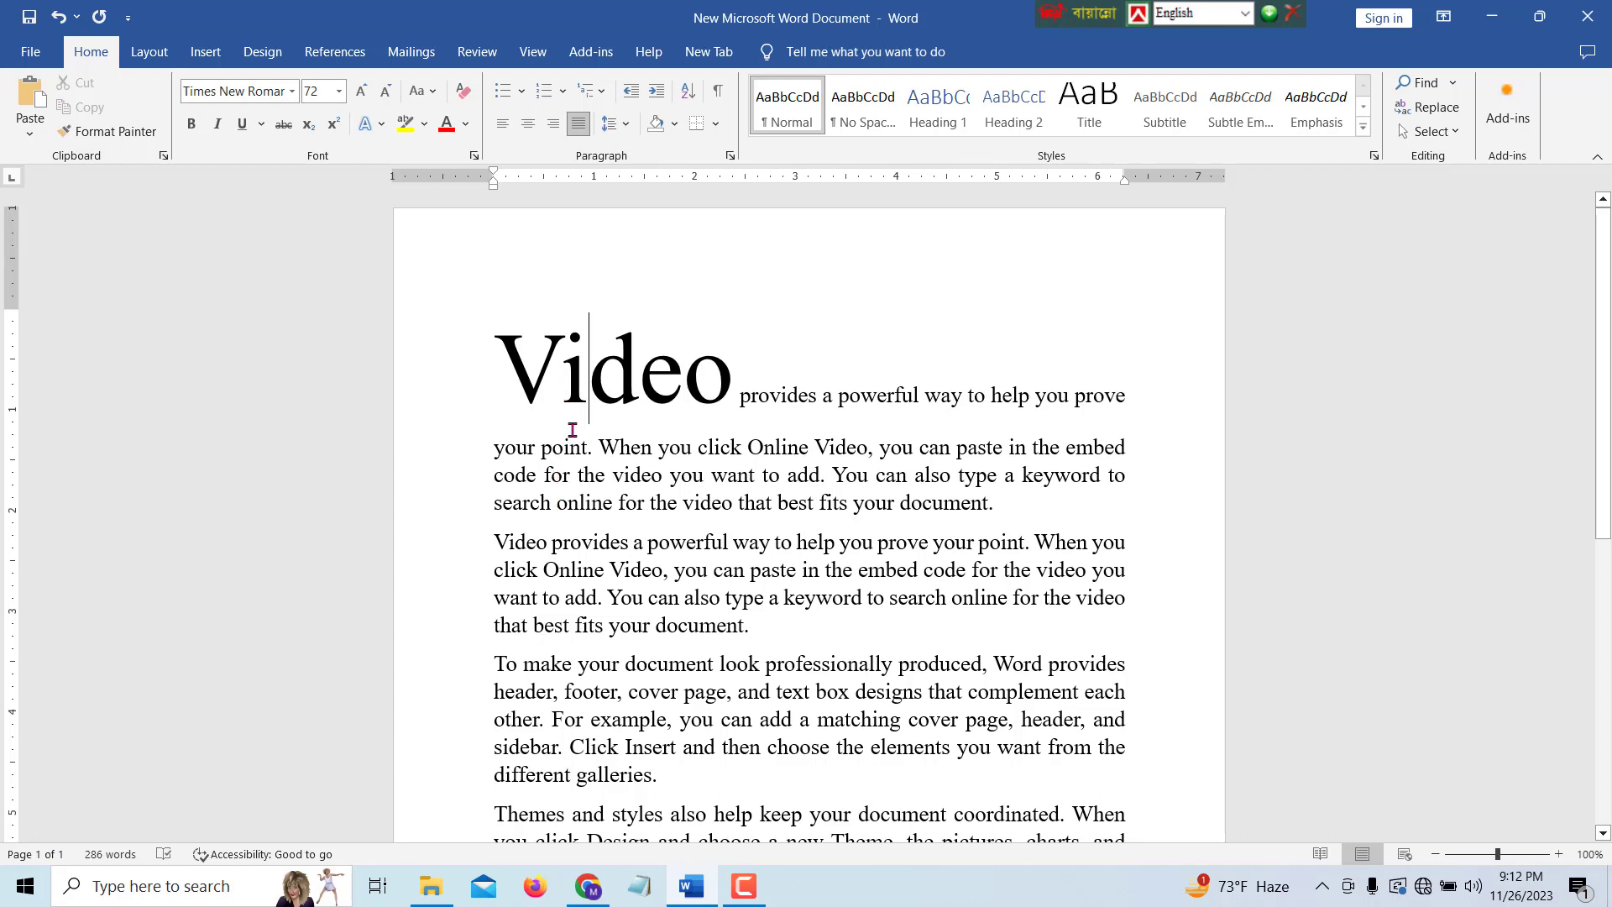
key("Right")
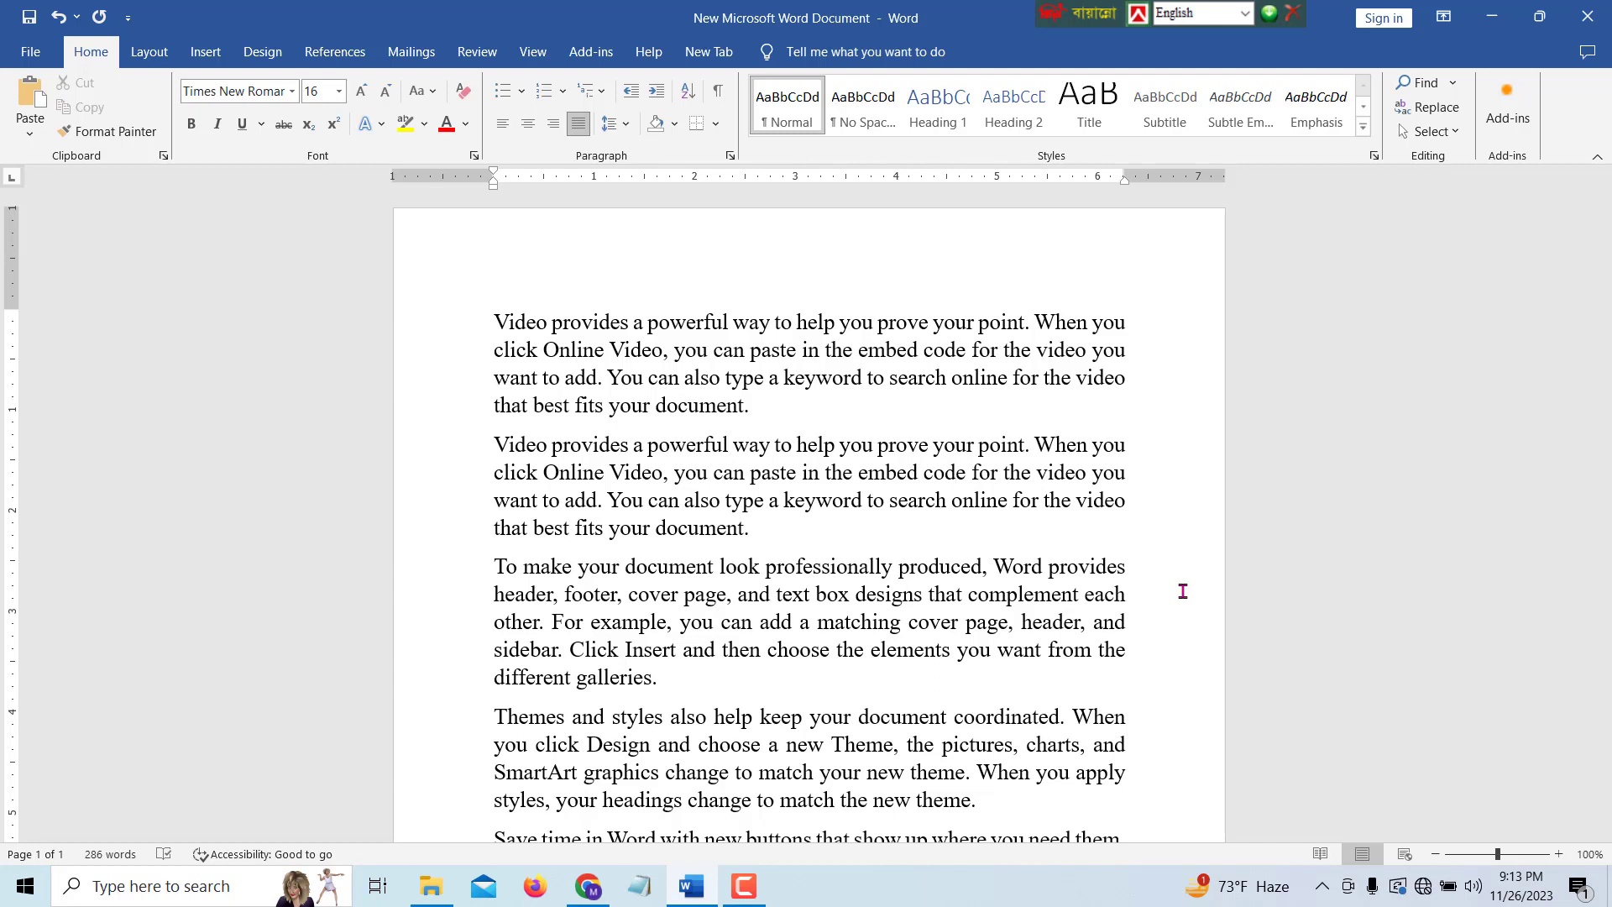
left_click(495, 322)
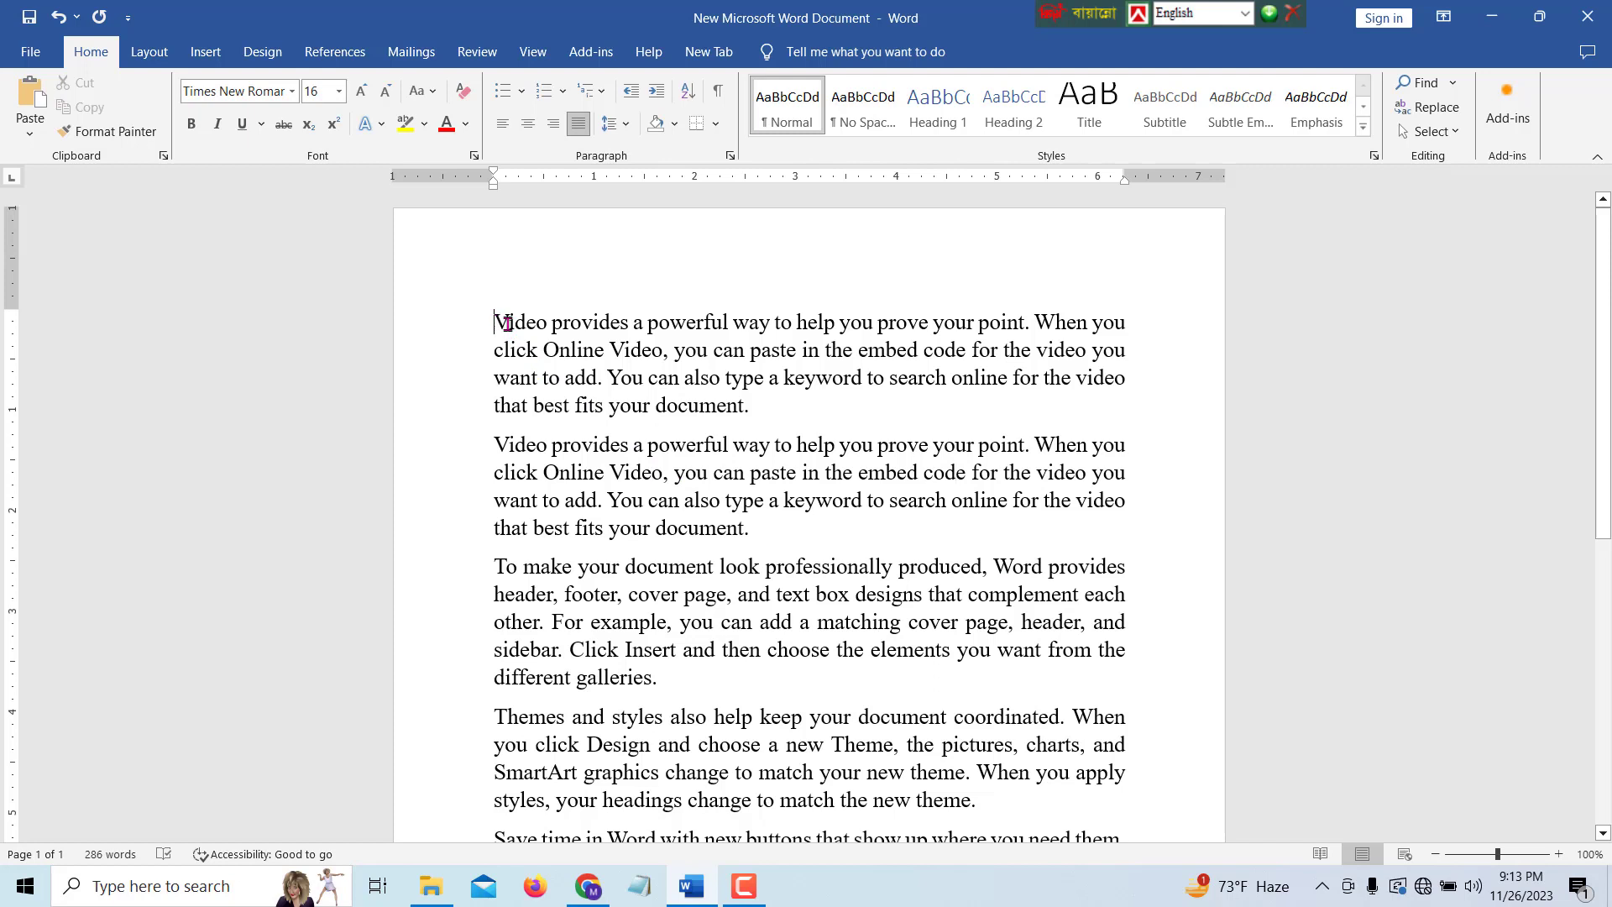
left_click_drag(507, 323, 795, 400)
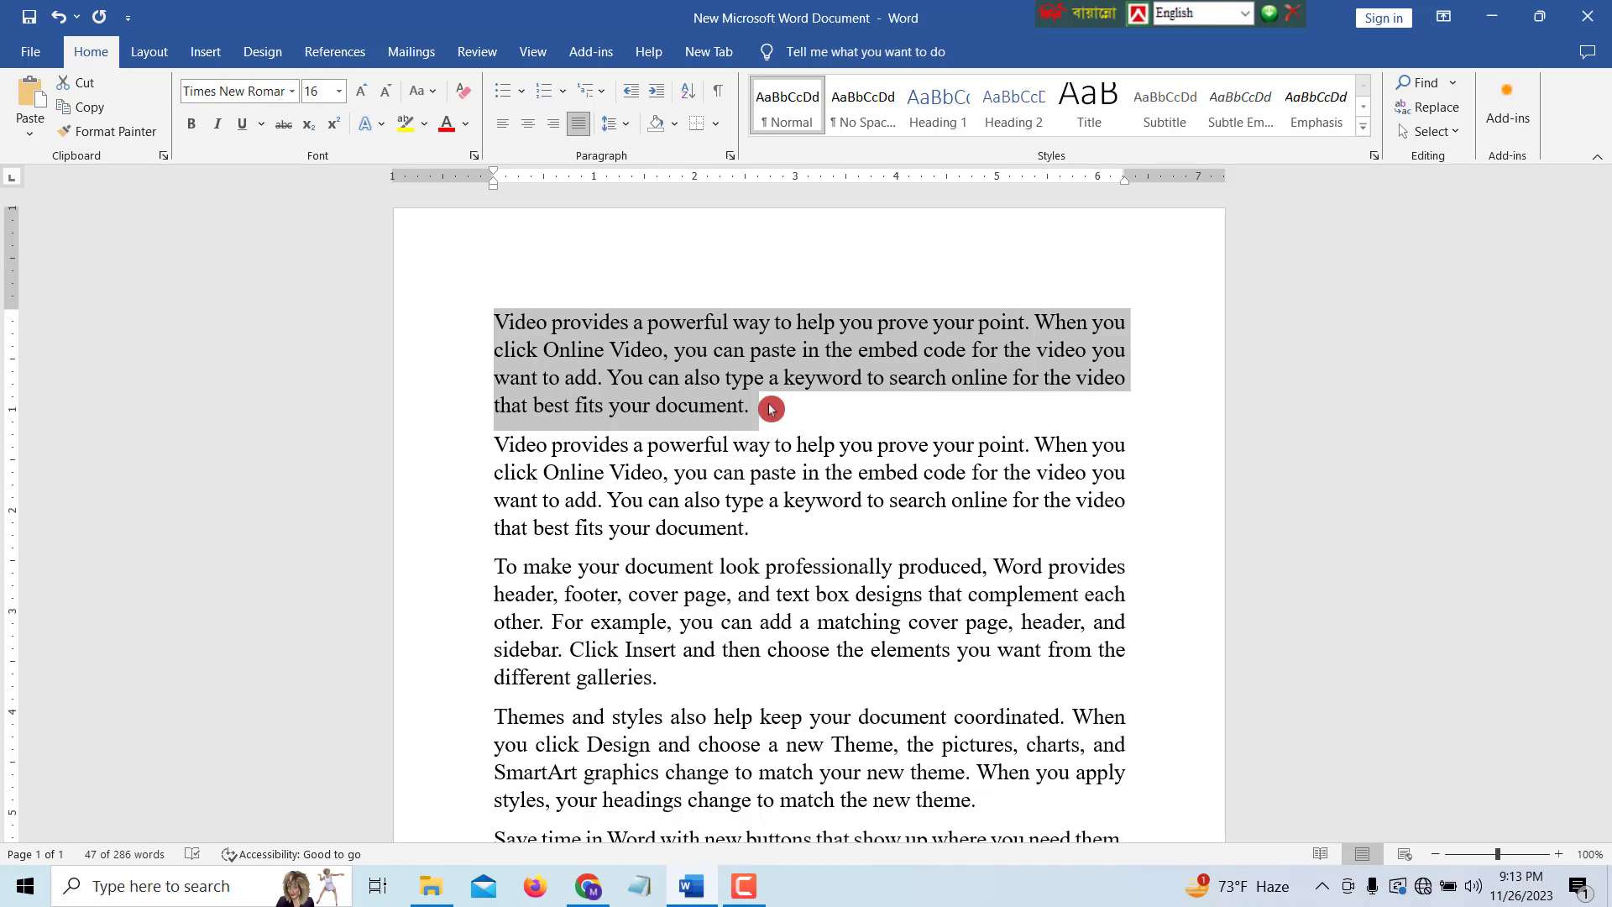
key("ctrl+a")
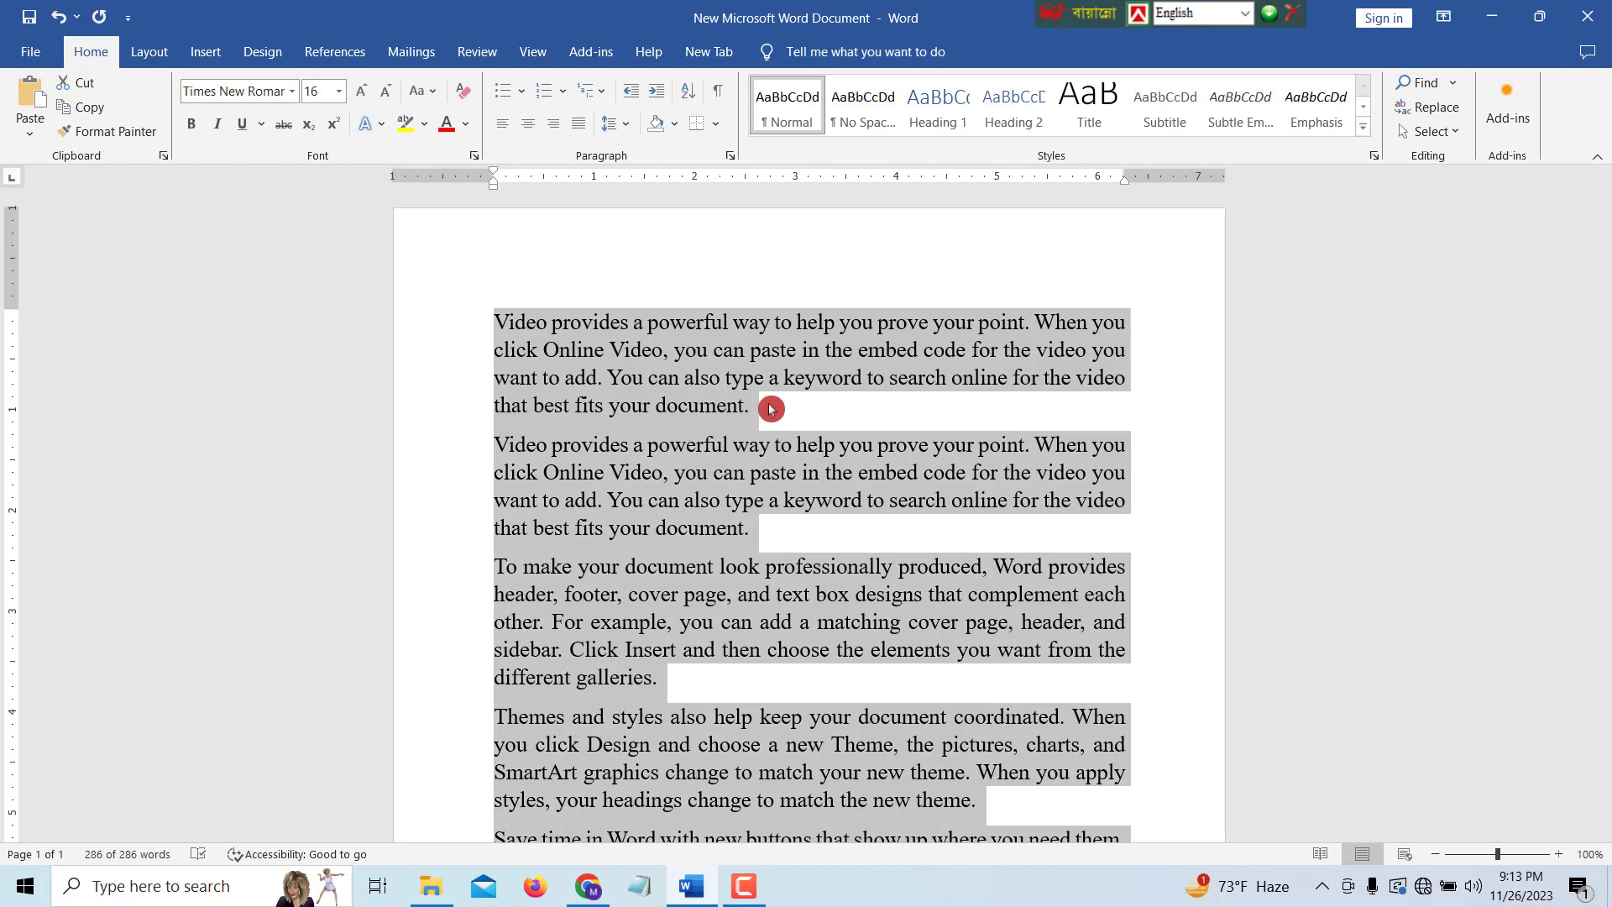
left_click(771, 409)
Expand the character spacing of the first paragraph by 2 pt.
left_click_drag(485, 311, 789, 402)
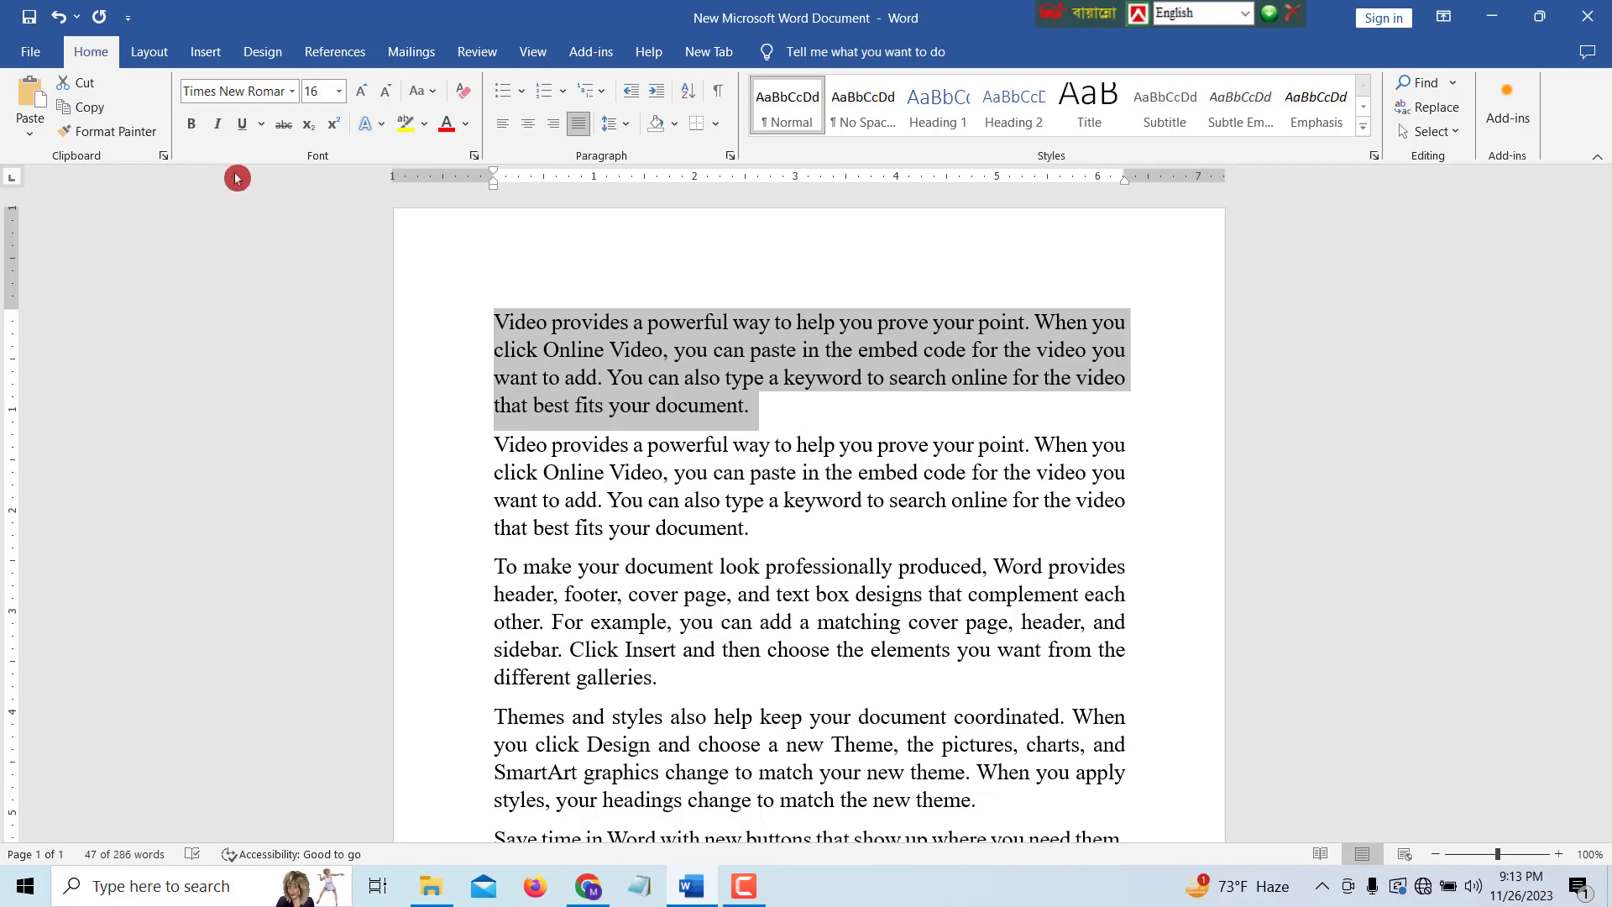
left_click(475, 157)
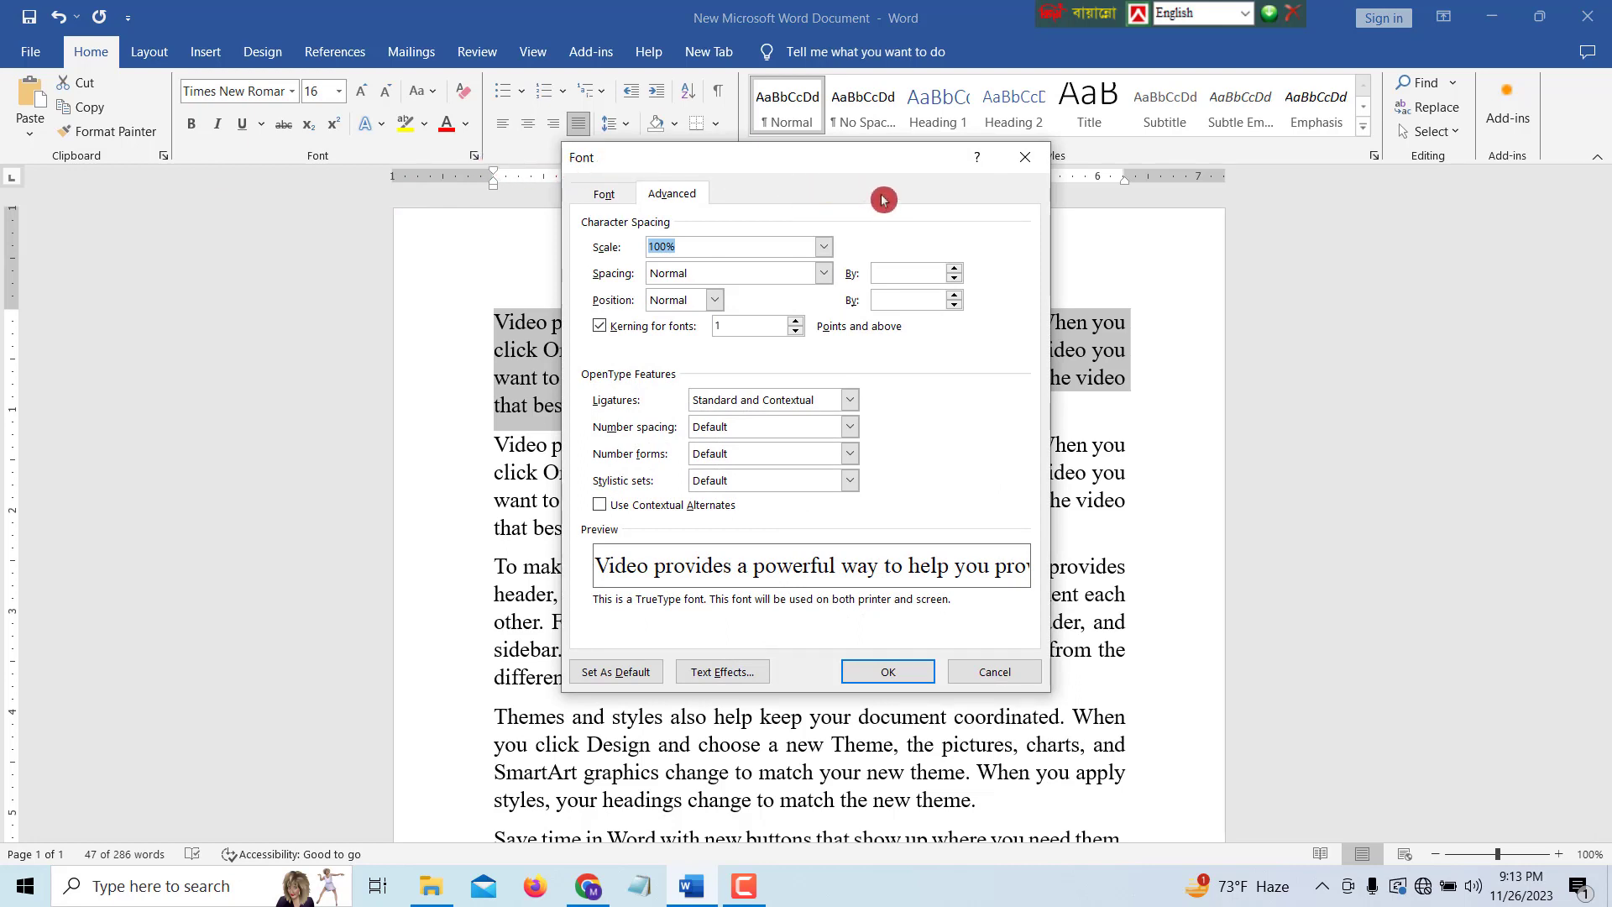
left_click(992, 671)
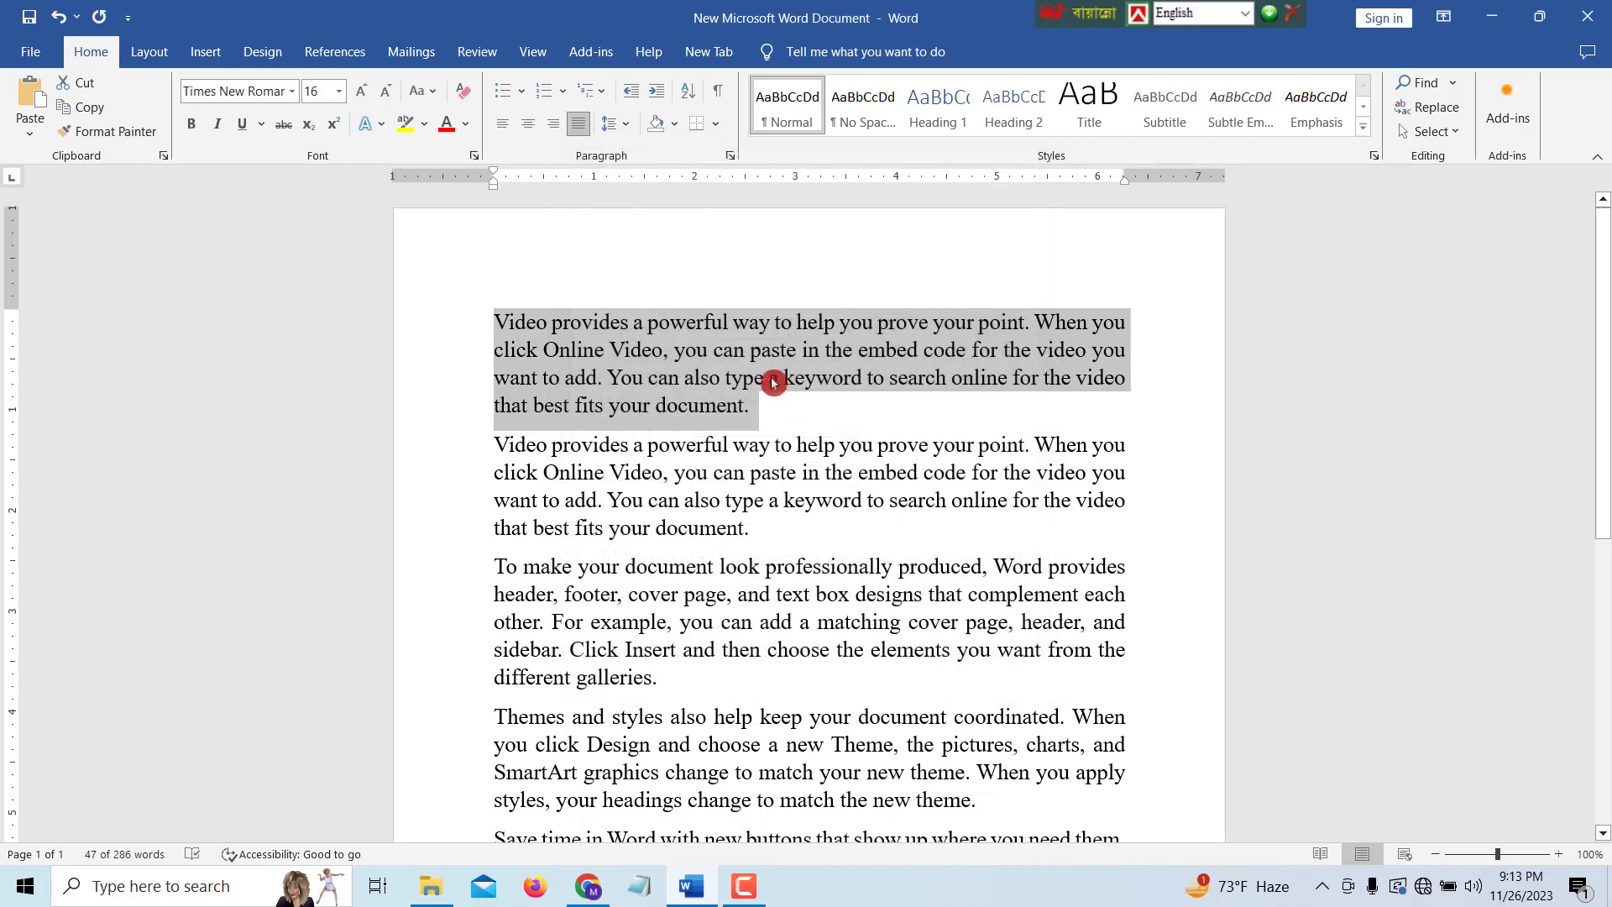
right_click(767, 347)
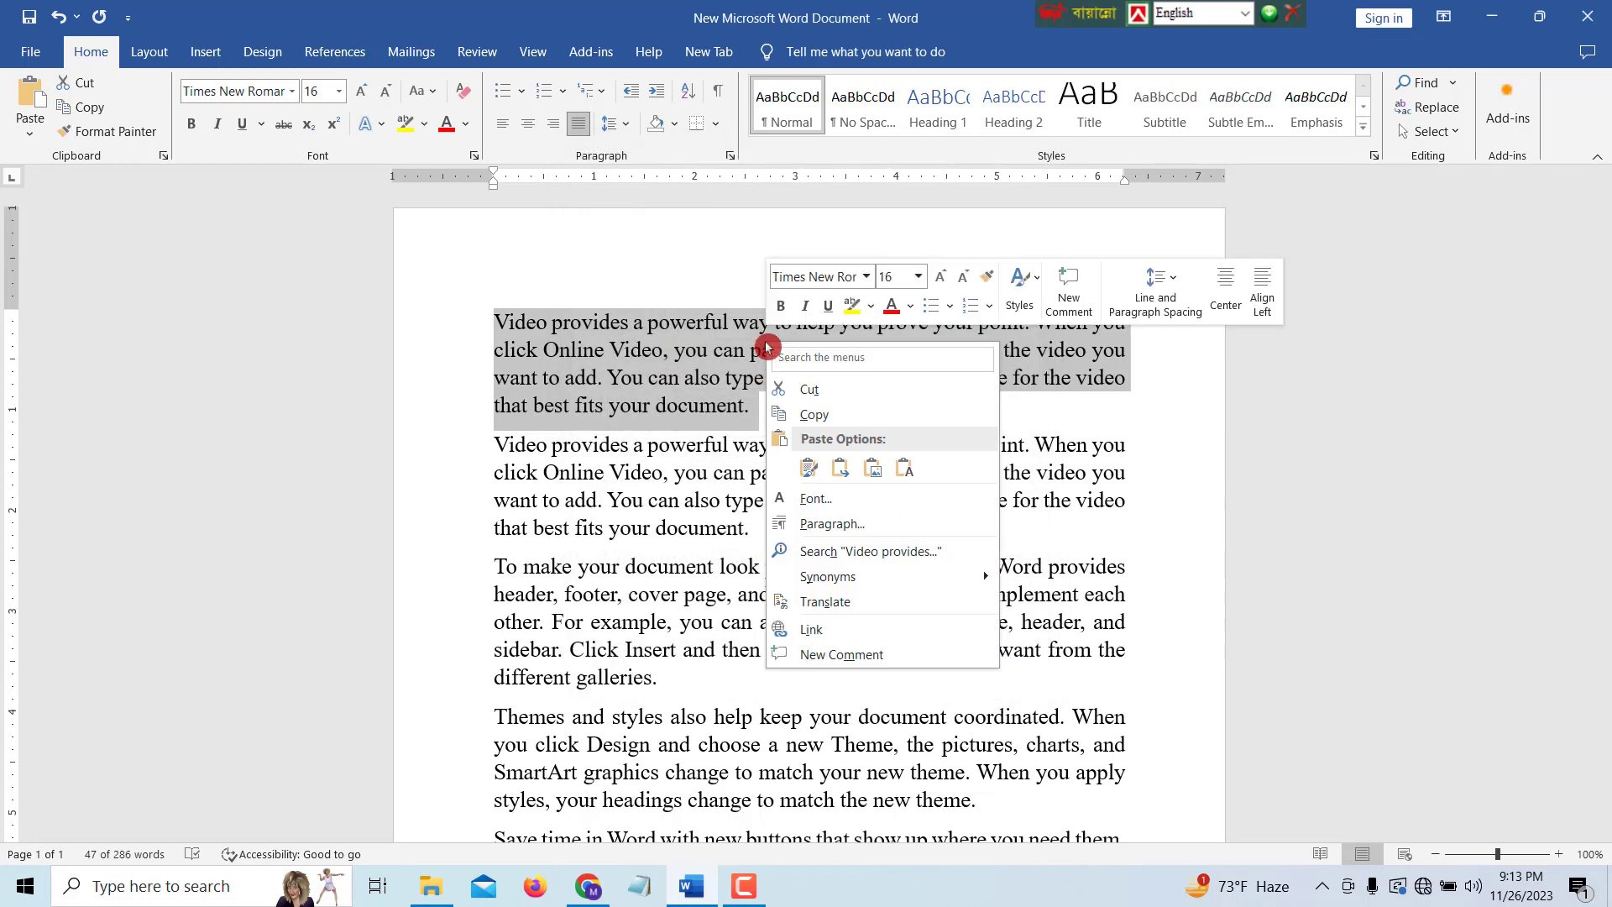
left_click(808, 501)
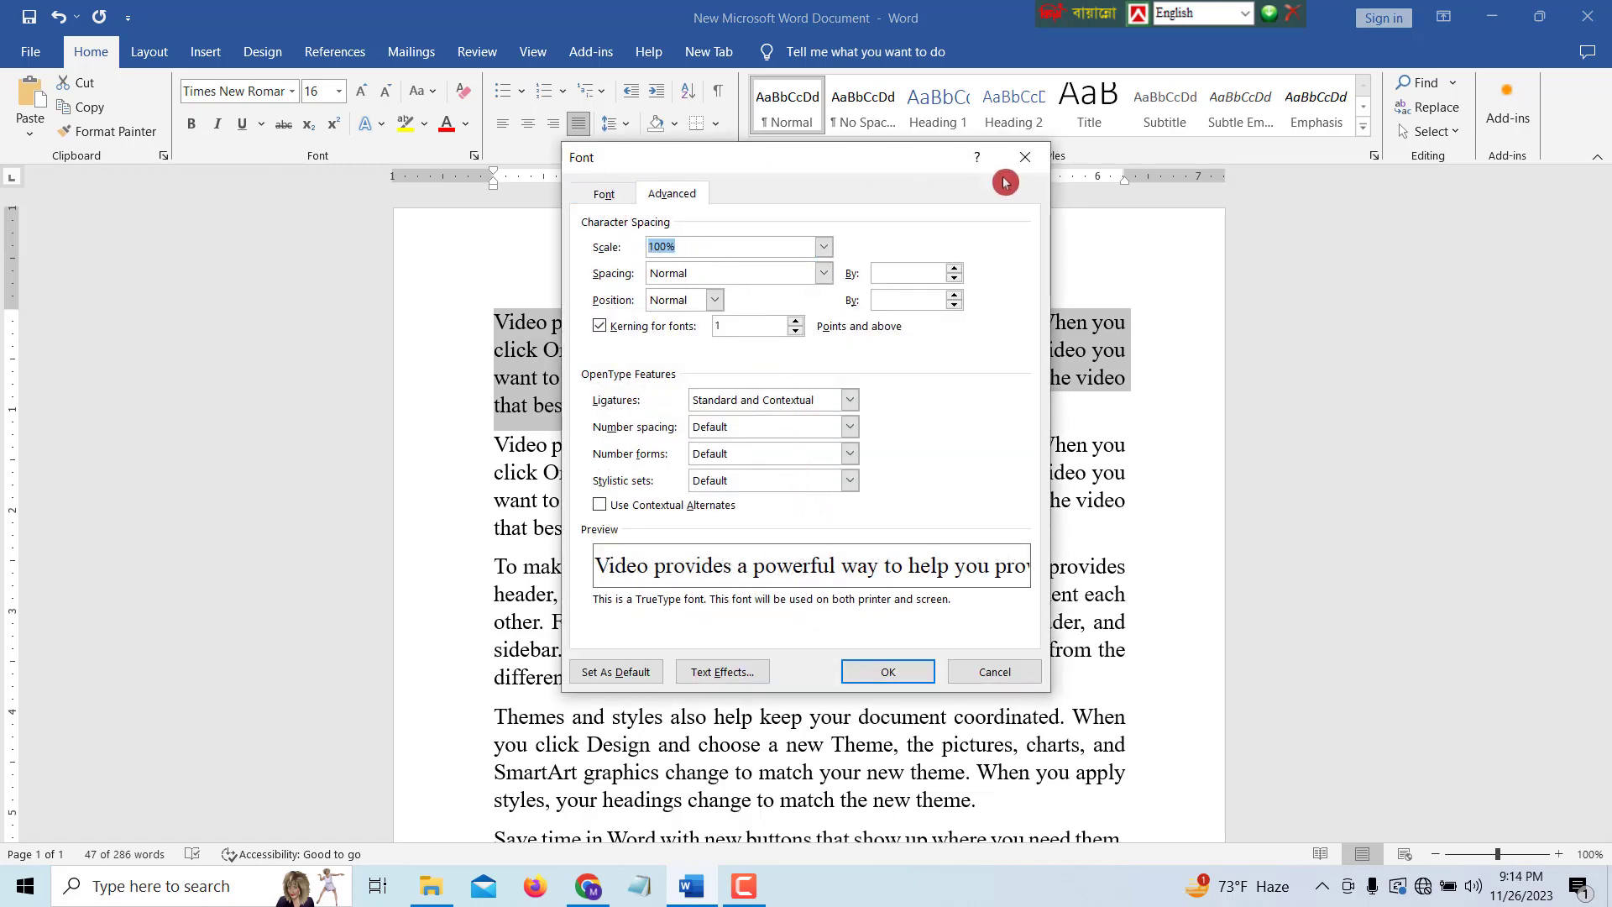
left_click(672, 195)
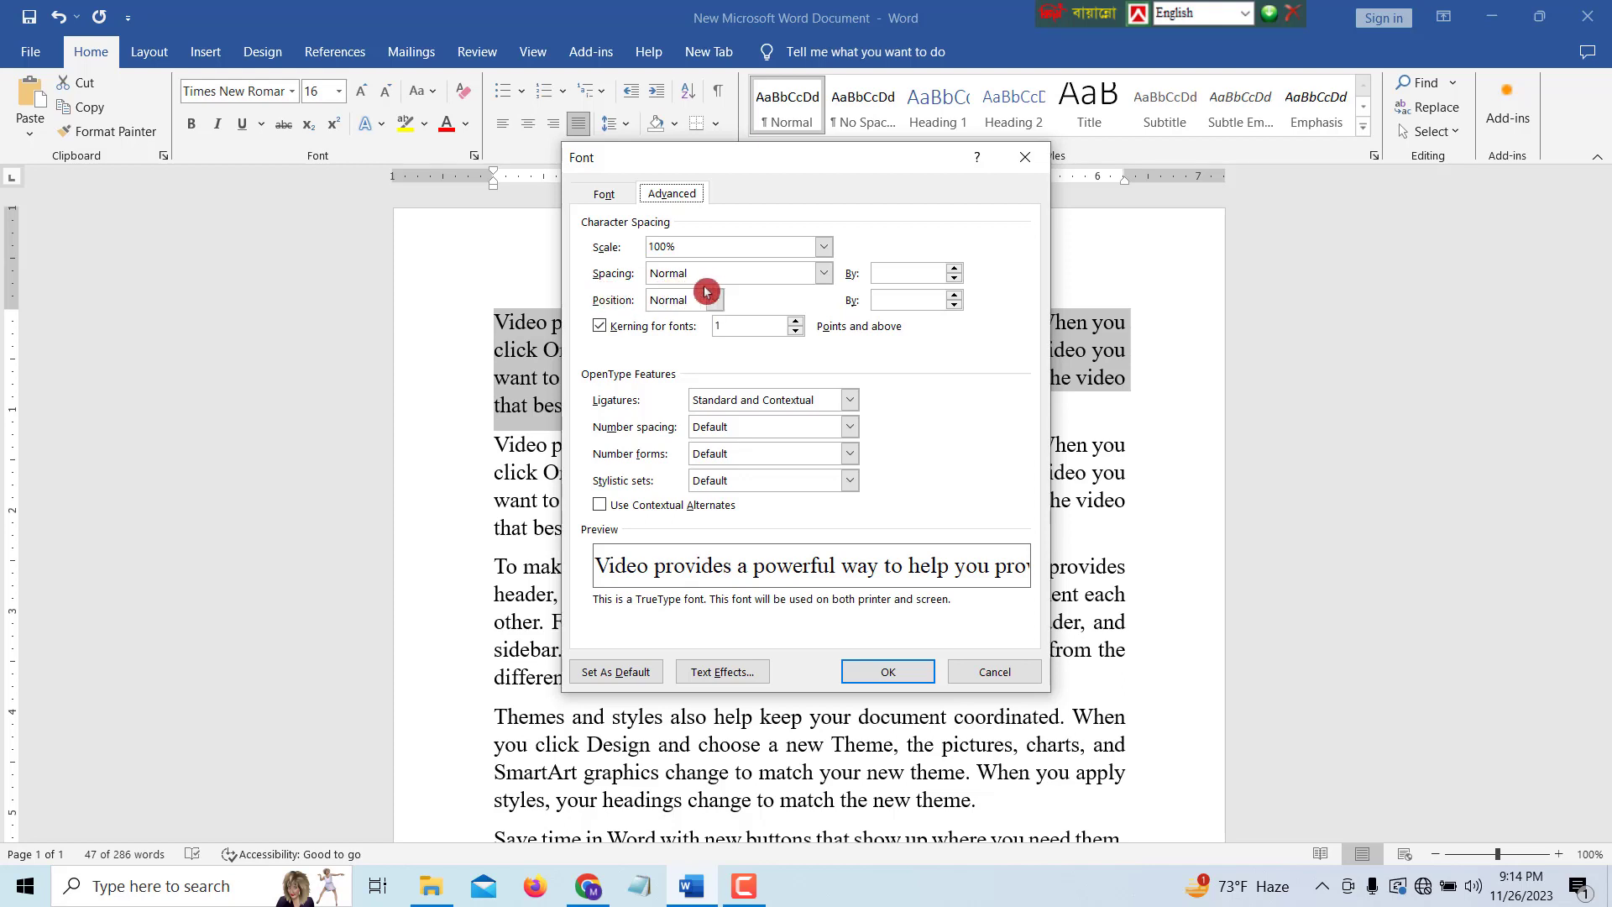
left_click(825, 274)
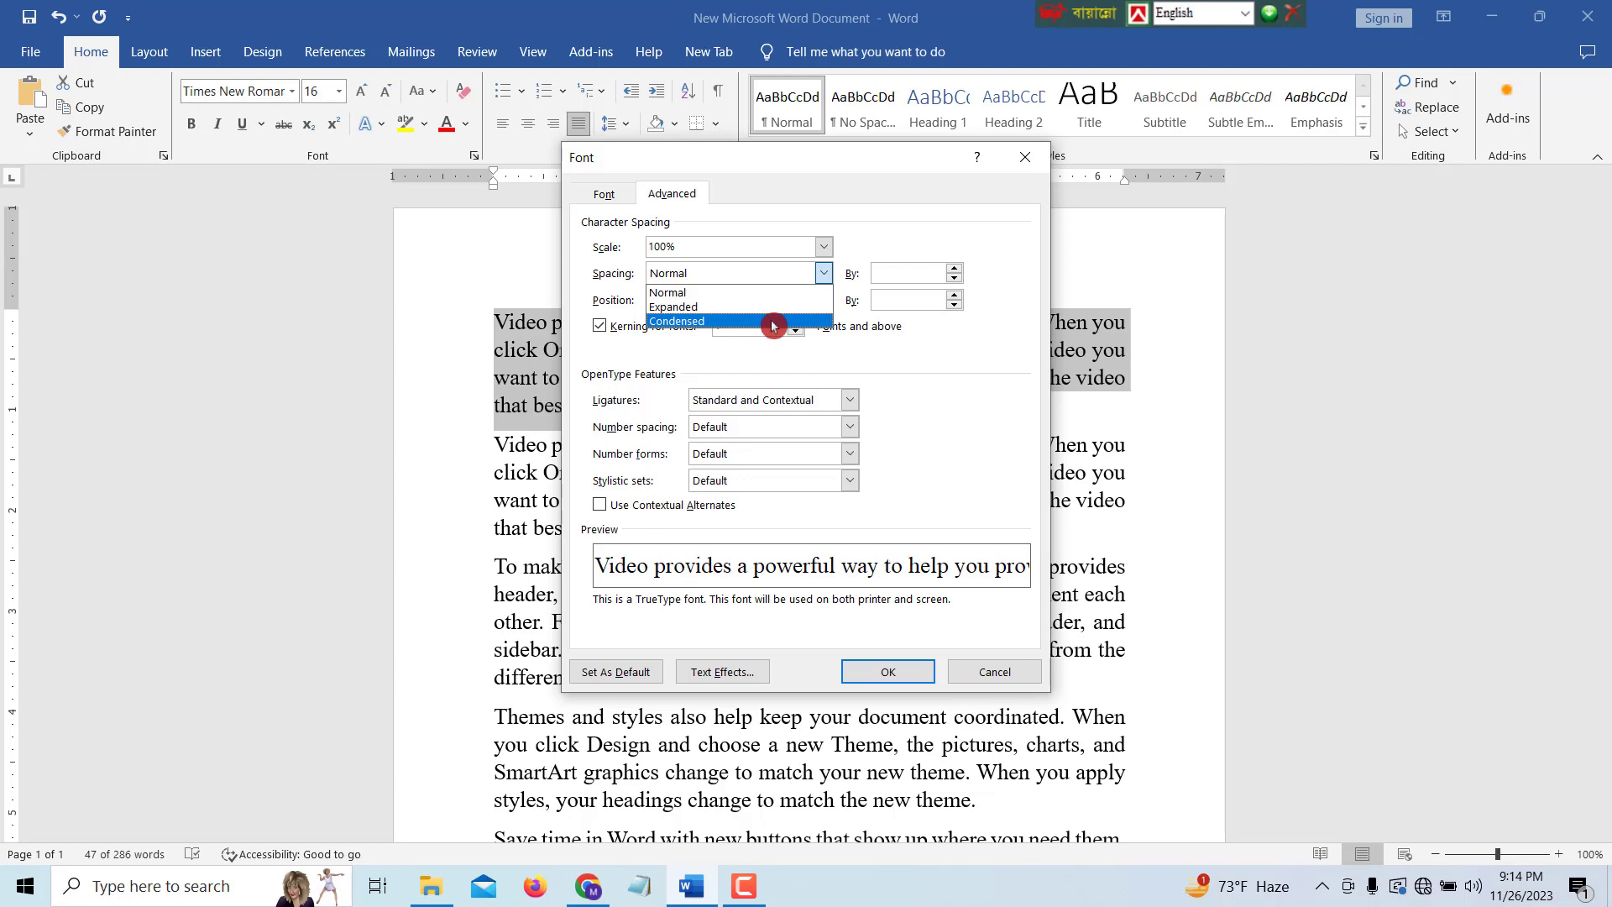
left_click(716, 307)
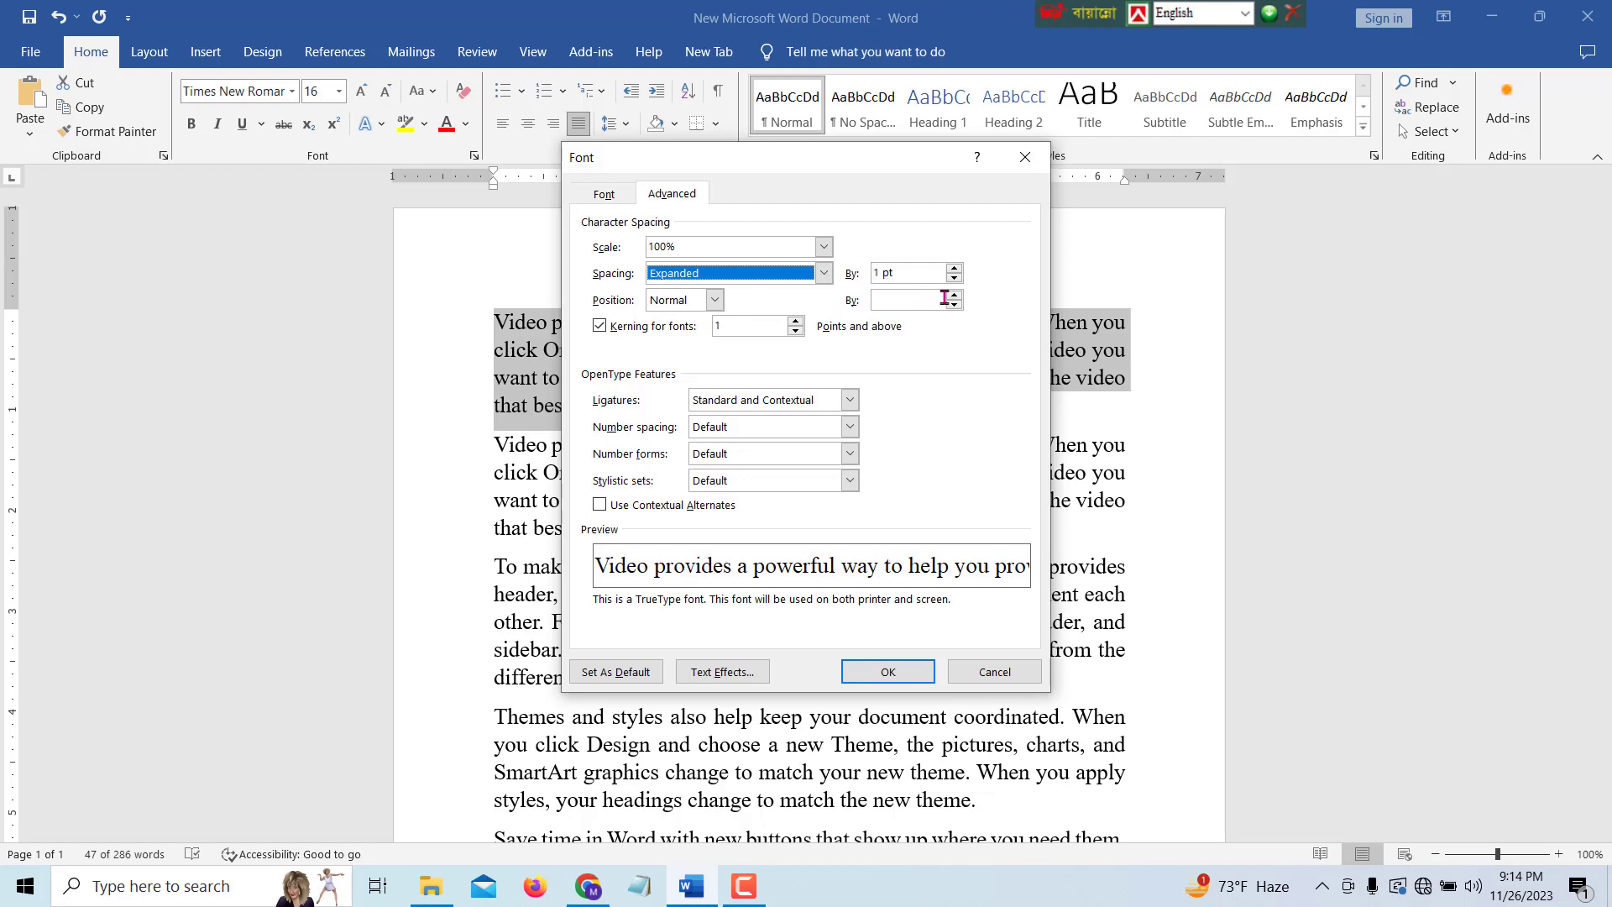
left_click(959, 275)
left_click(957, 270)
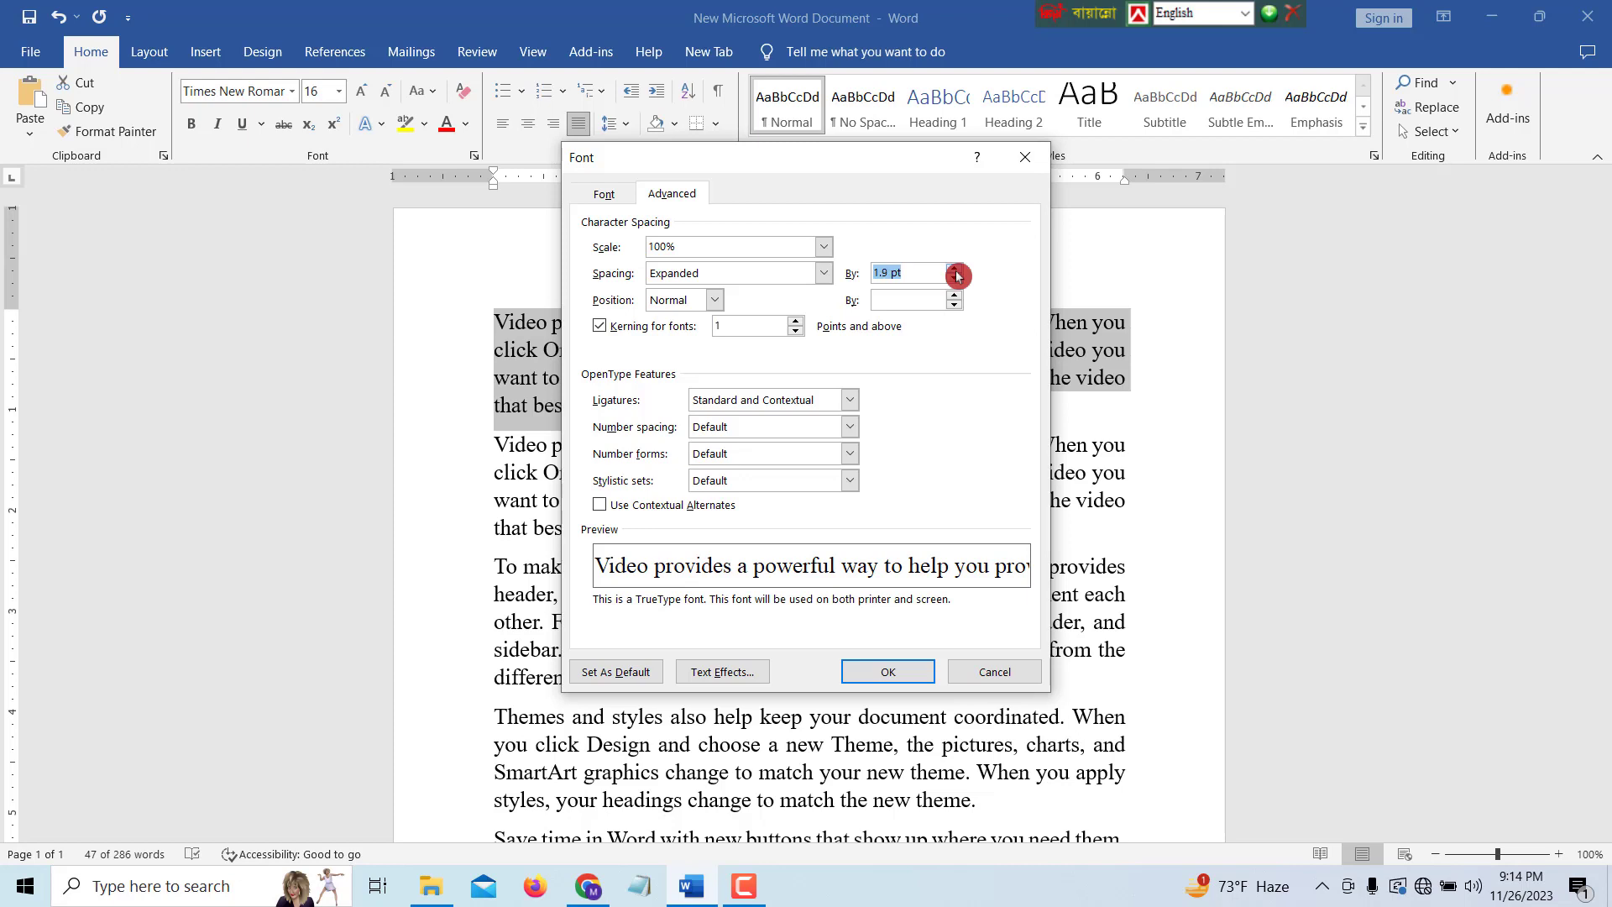
left_click(957, 270)
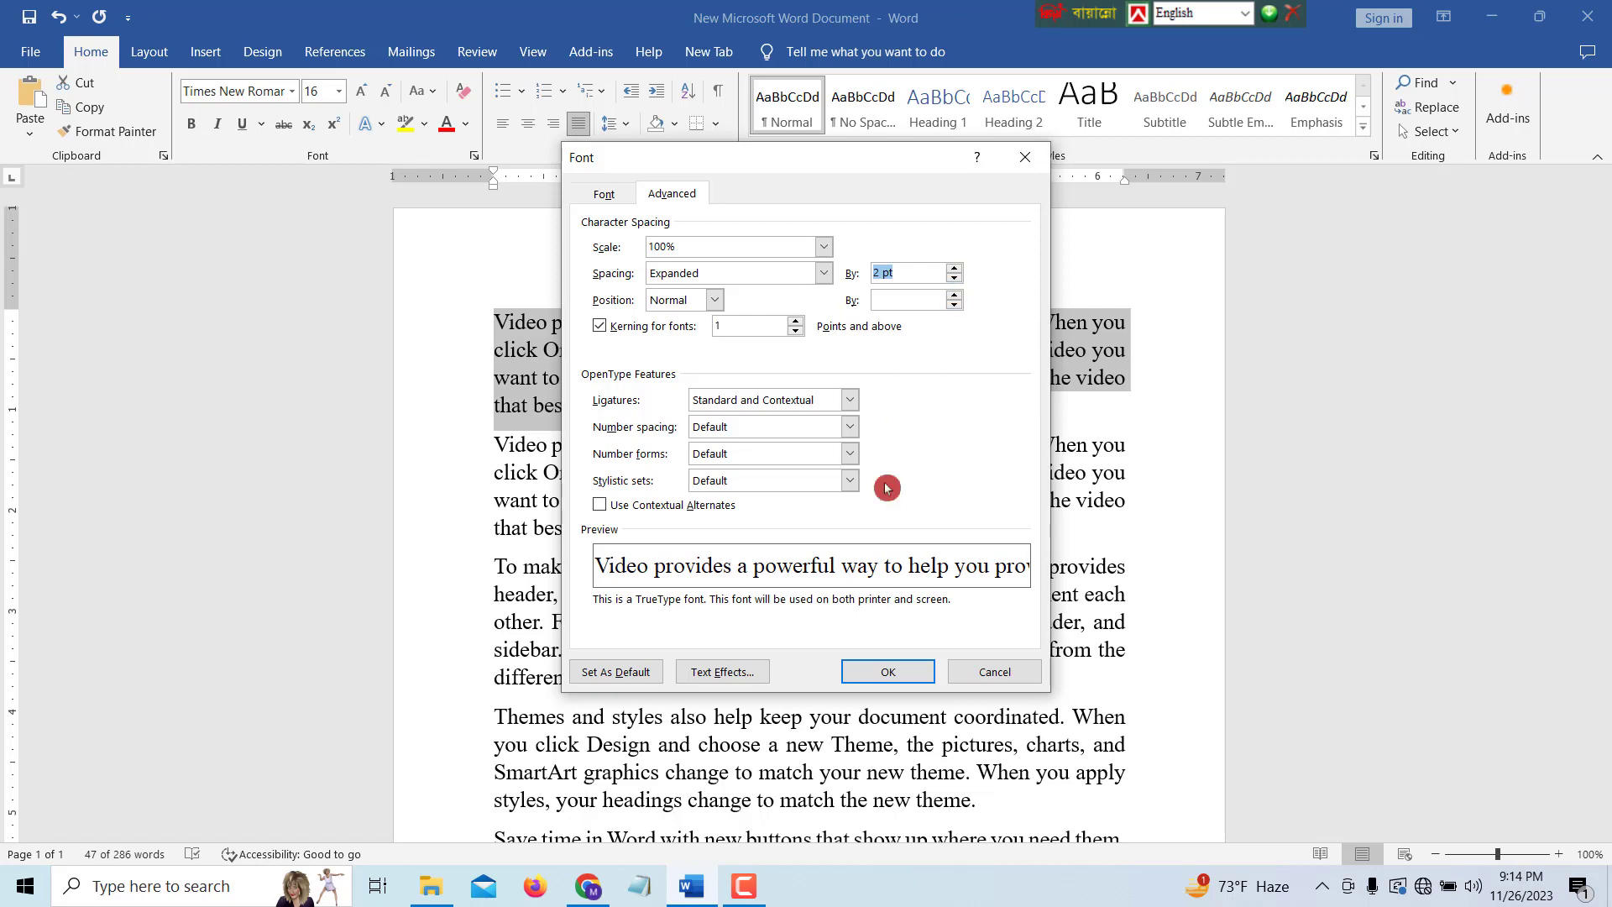
left_click(885, 671)
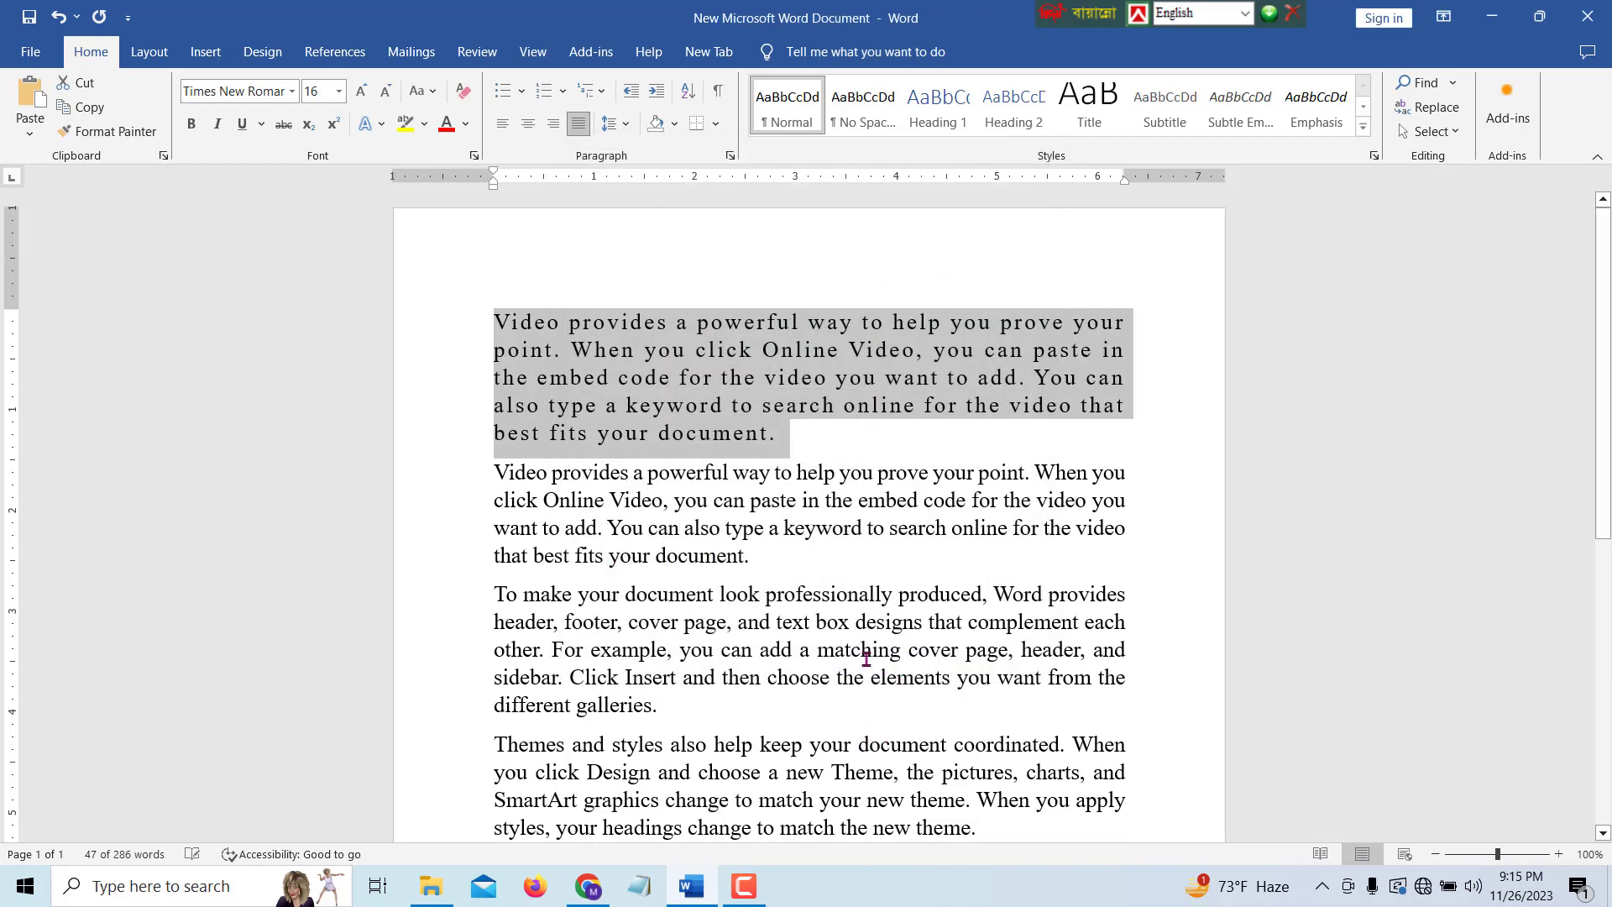
left_click(590, 434)
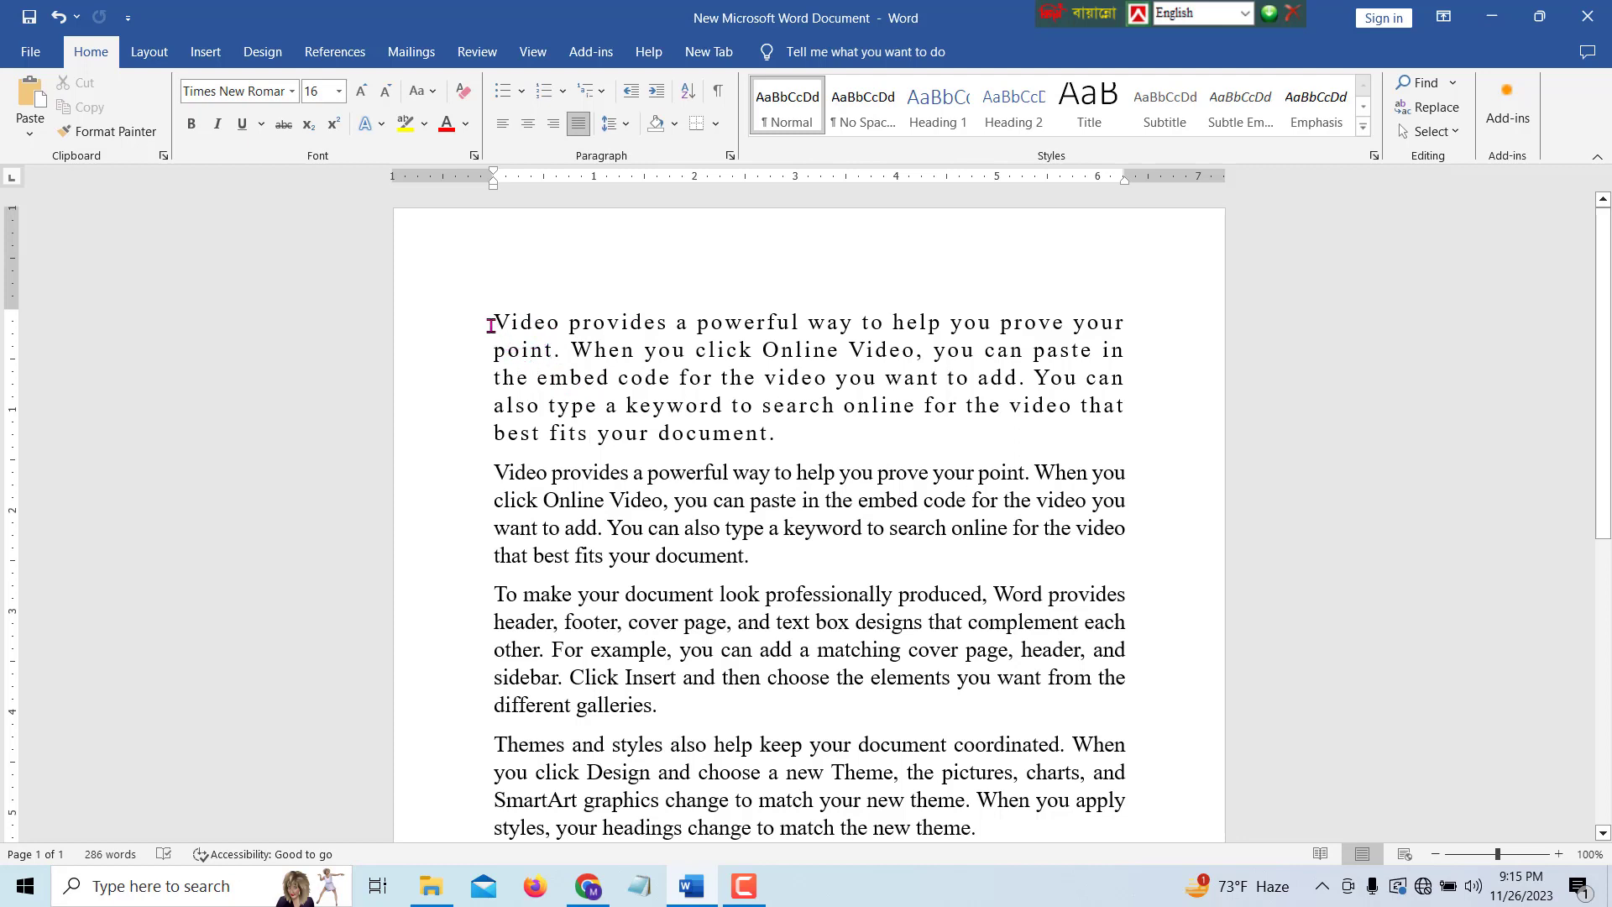
left_click_drag(492, 320, 800, 432)
left_click_drag(497, 472, 766, 550)
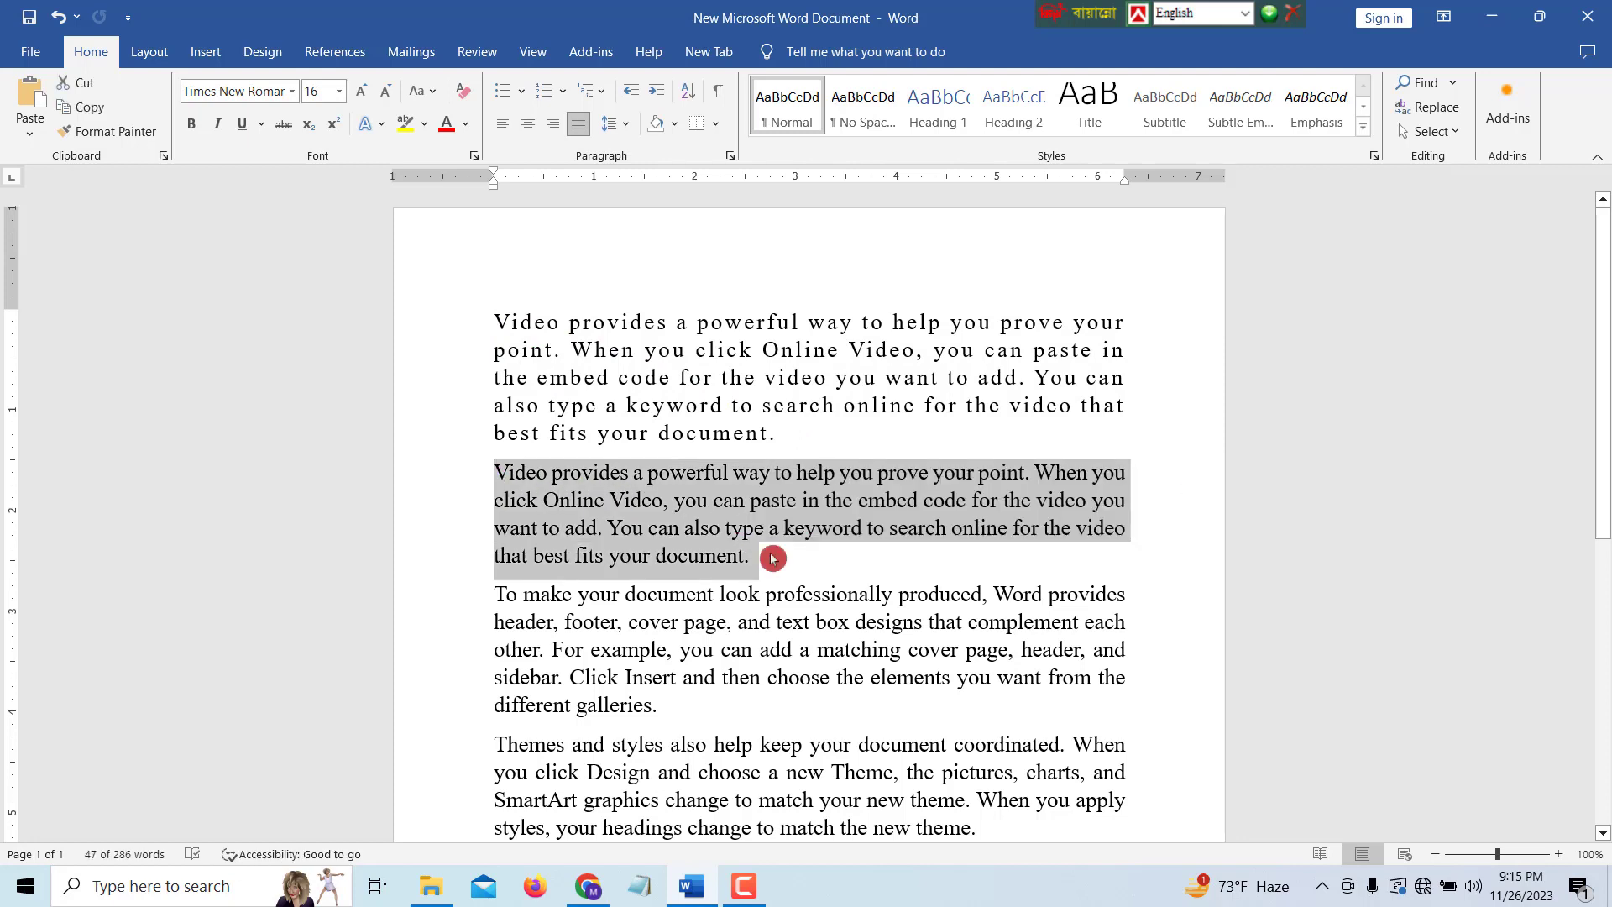
left_click(766, 555)
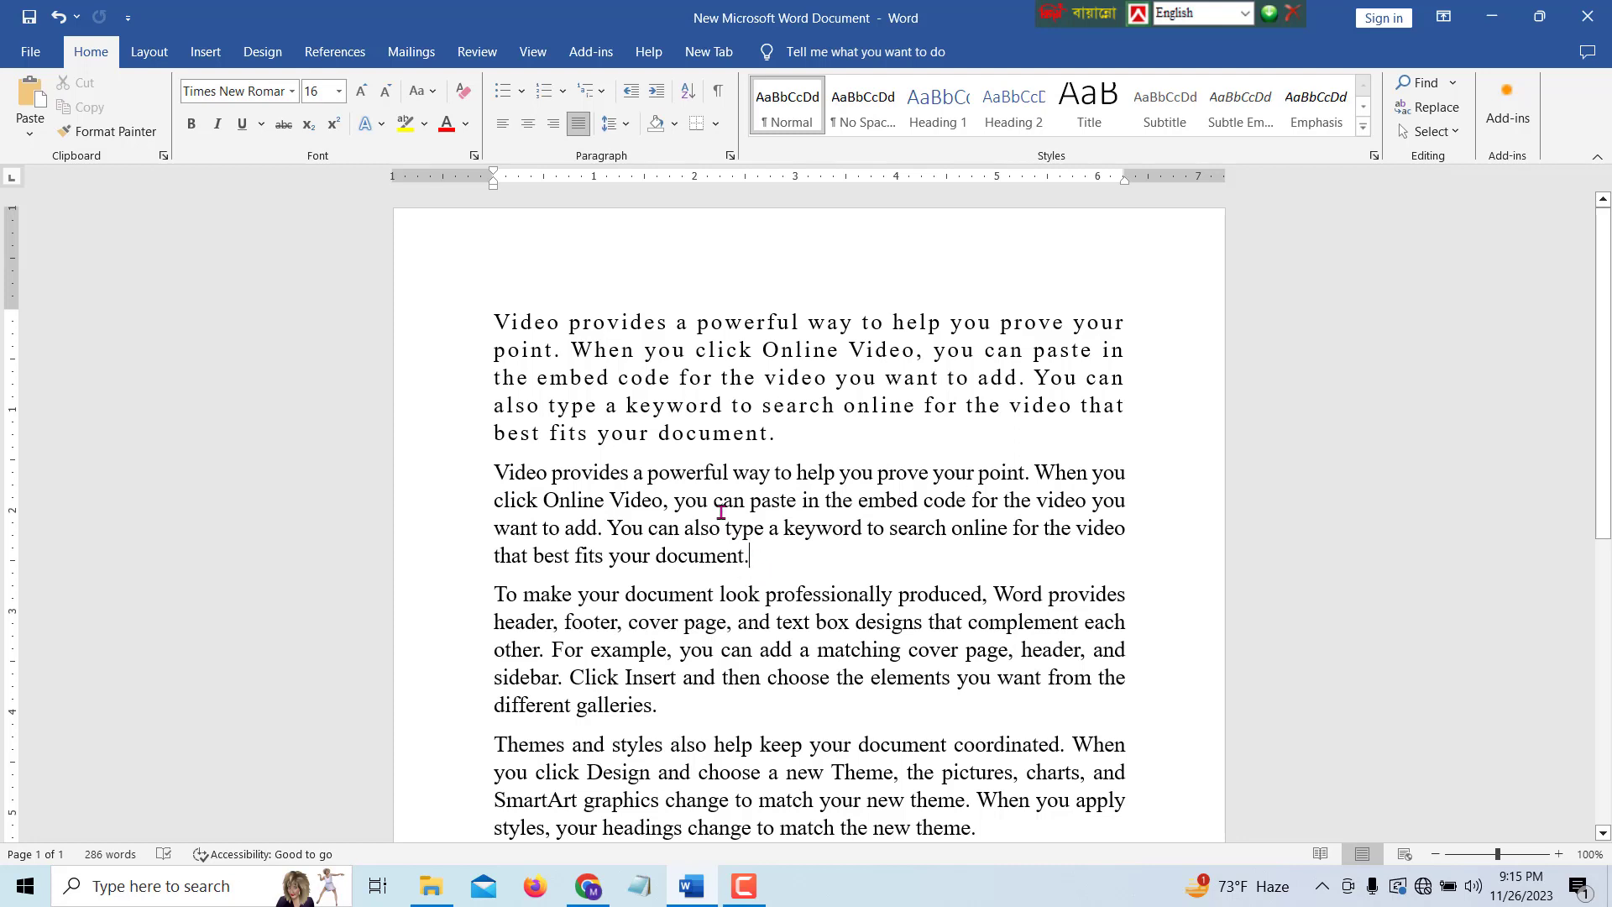
left_click_drag(491, 326, 785, 446)
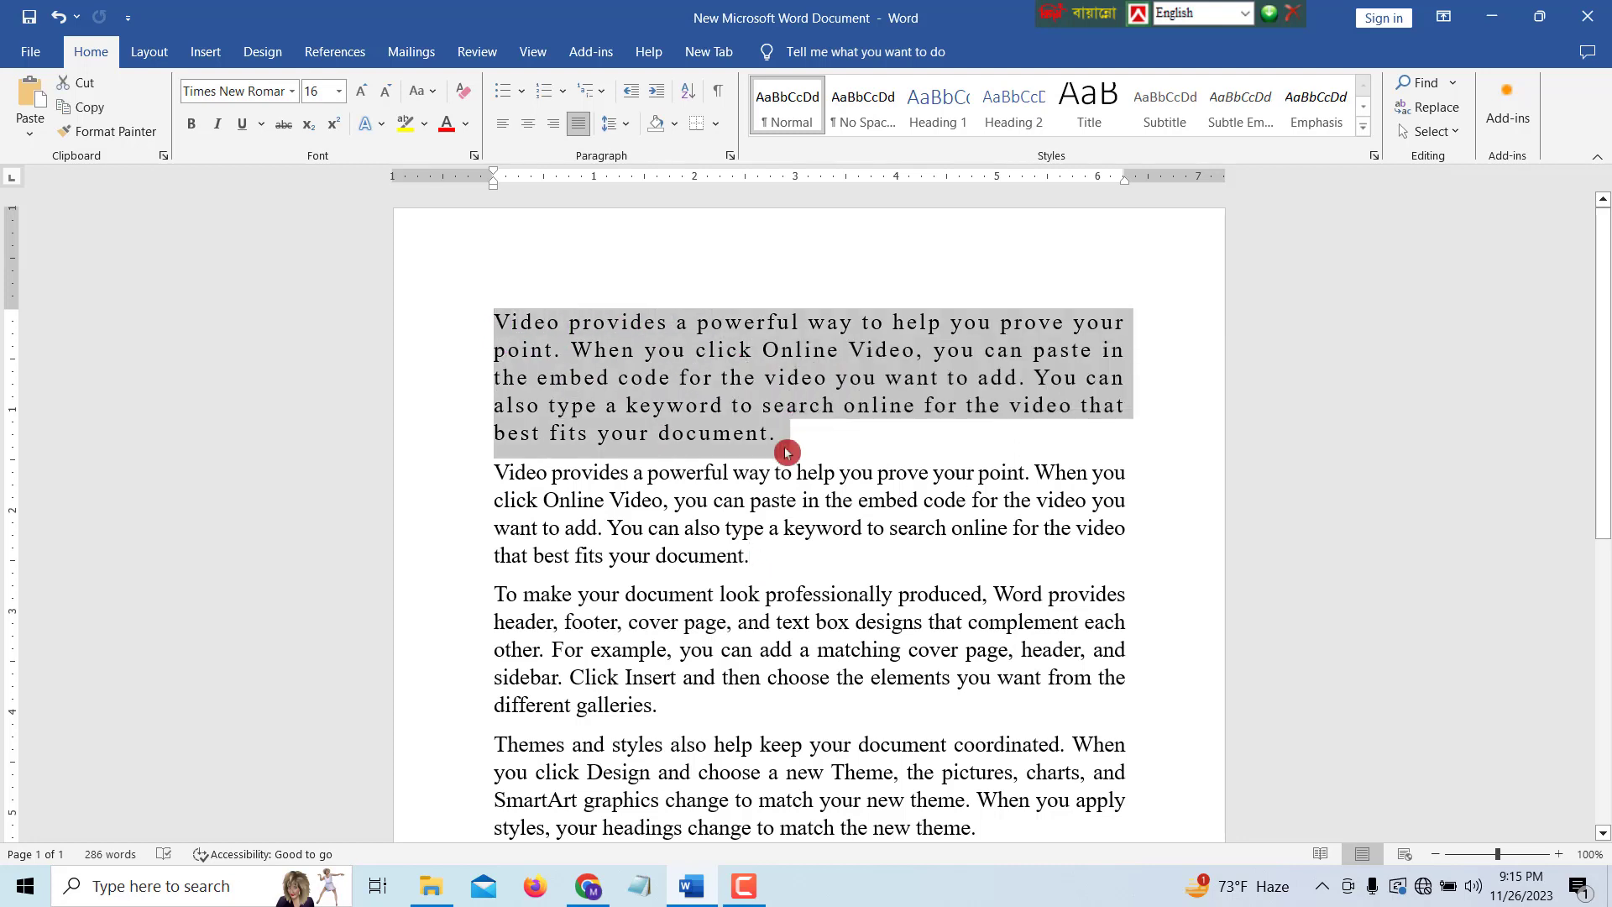
left_click(787, 452)
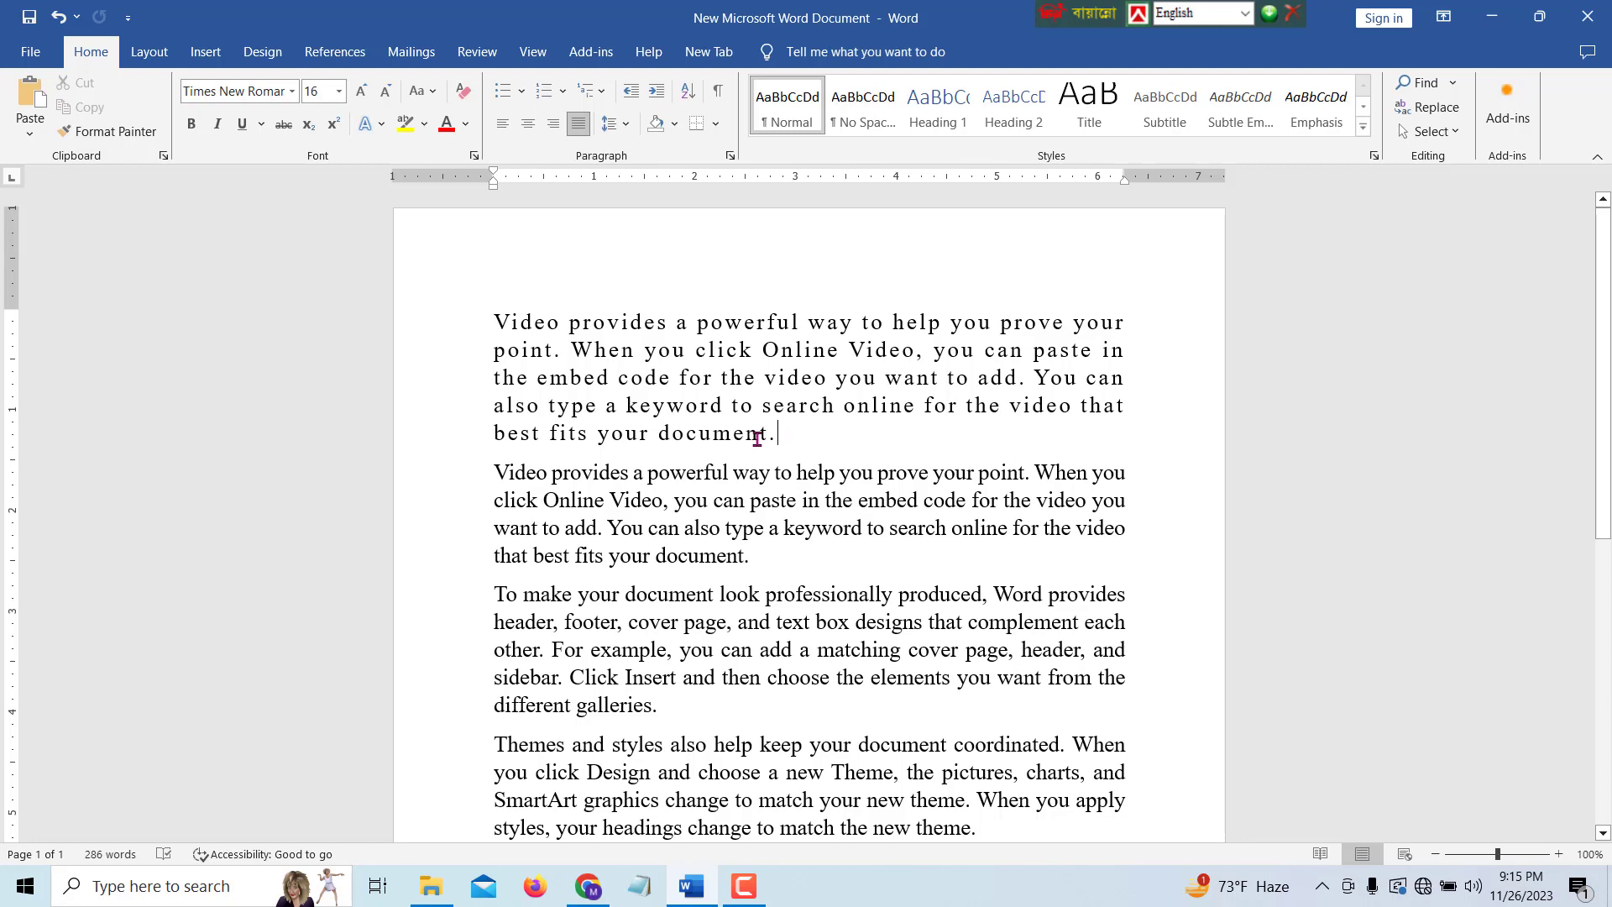
Change the first paragraph's character spacing to Condensed by 2 pt.
left_click_drag(493, 322, 781, 430)
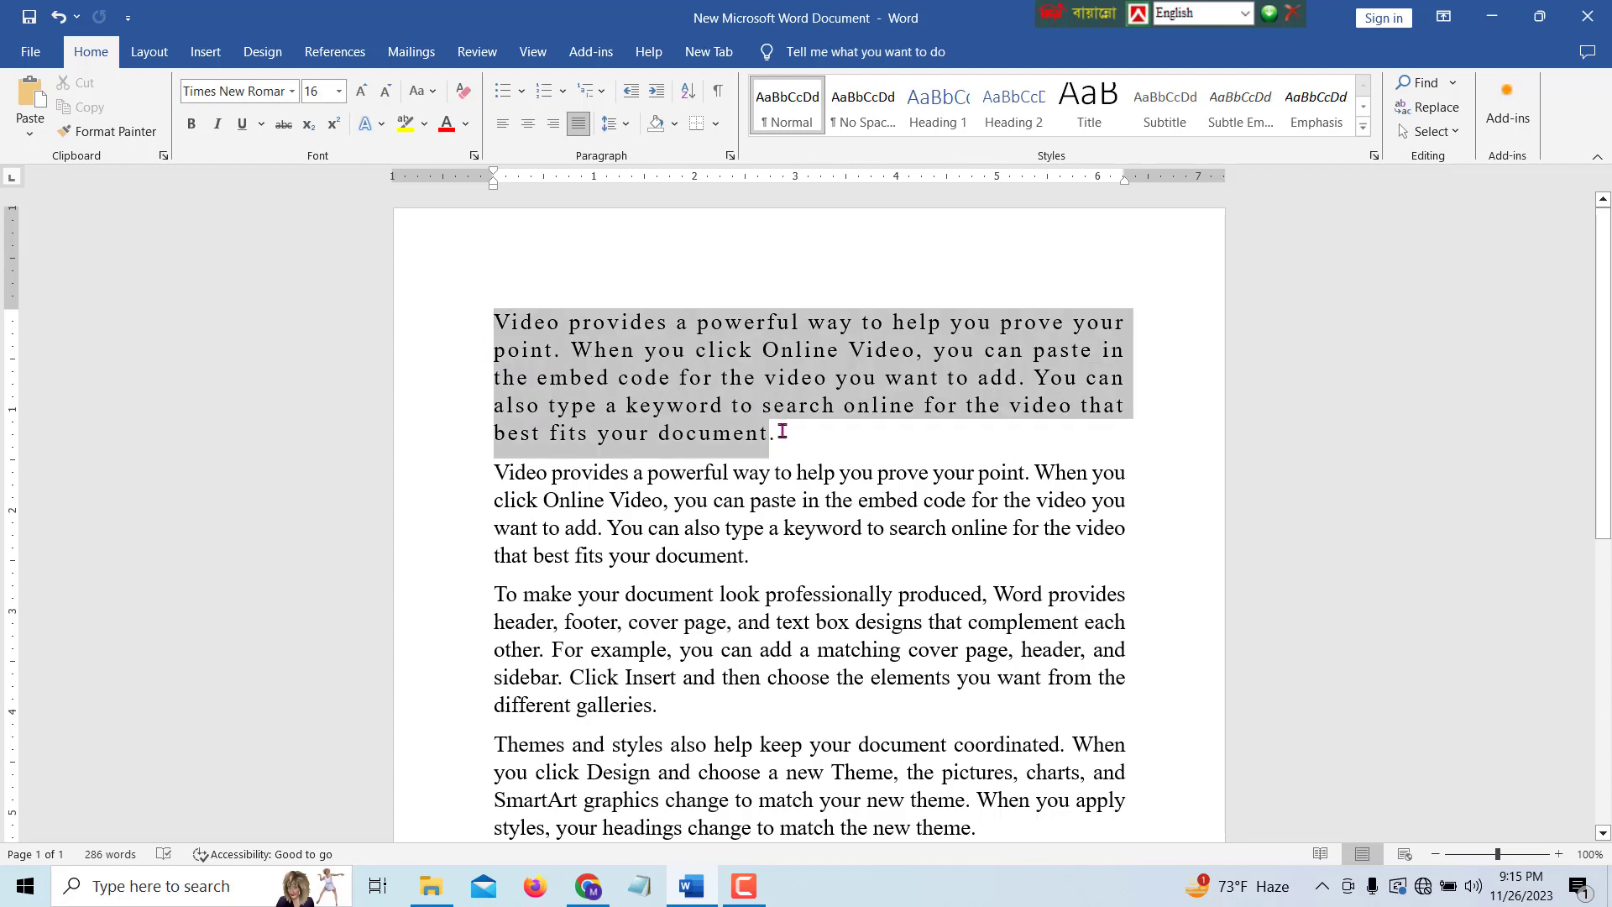
right_click(694, 354)
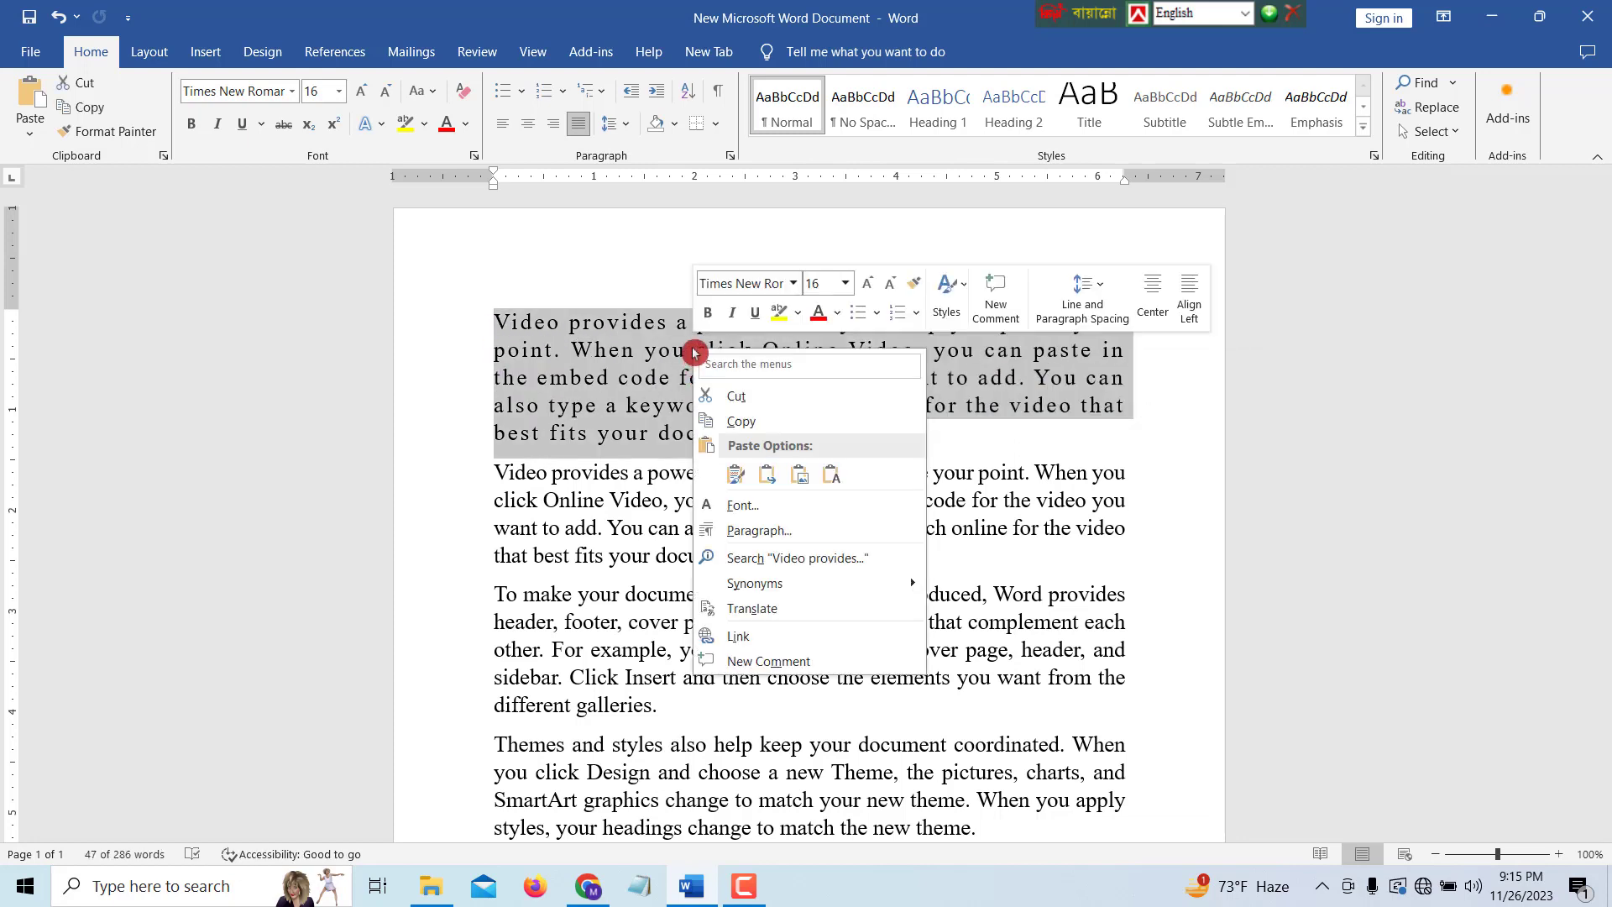
left_click(737, 505)
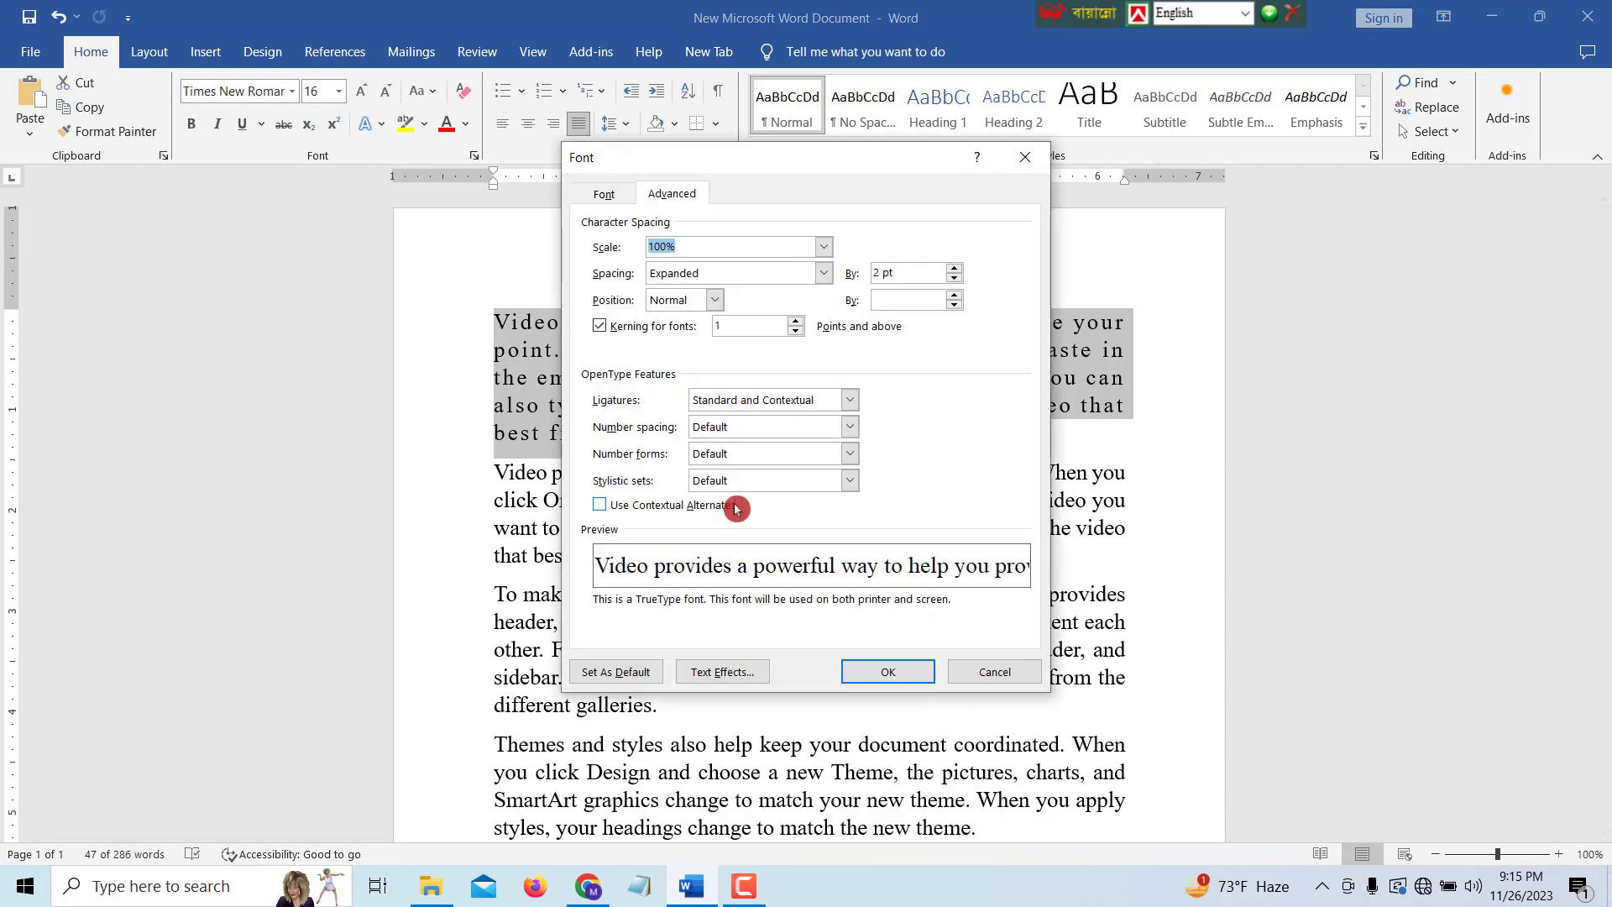
left_click(671, 193)
left_click(823, 273)
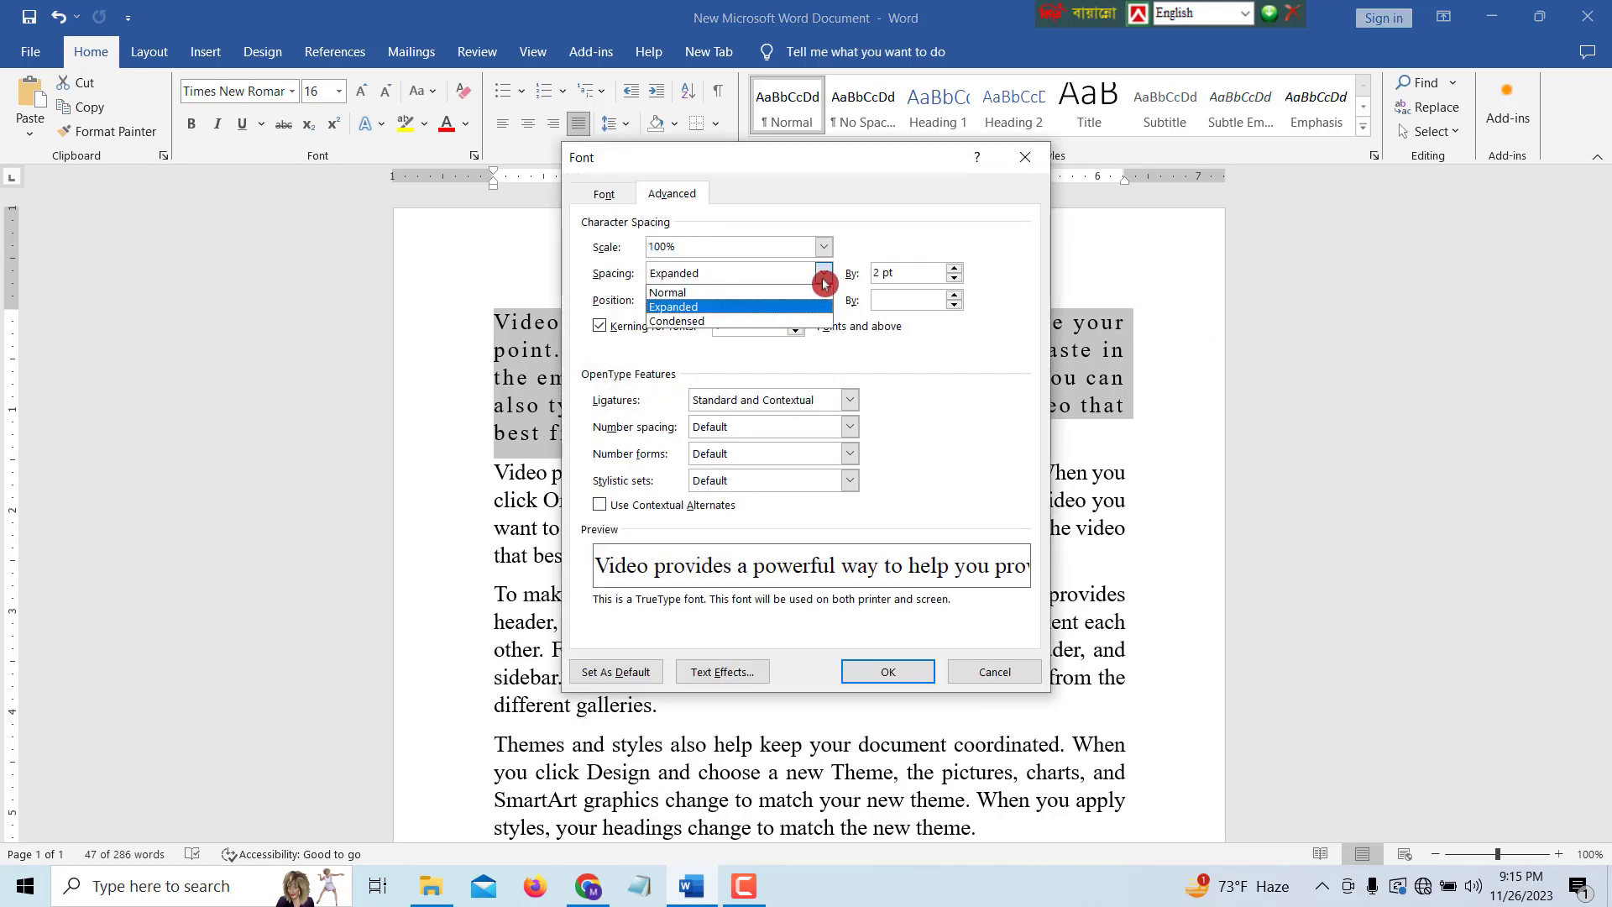
left_click(680, 323)
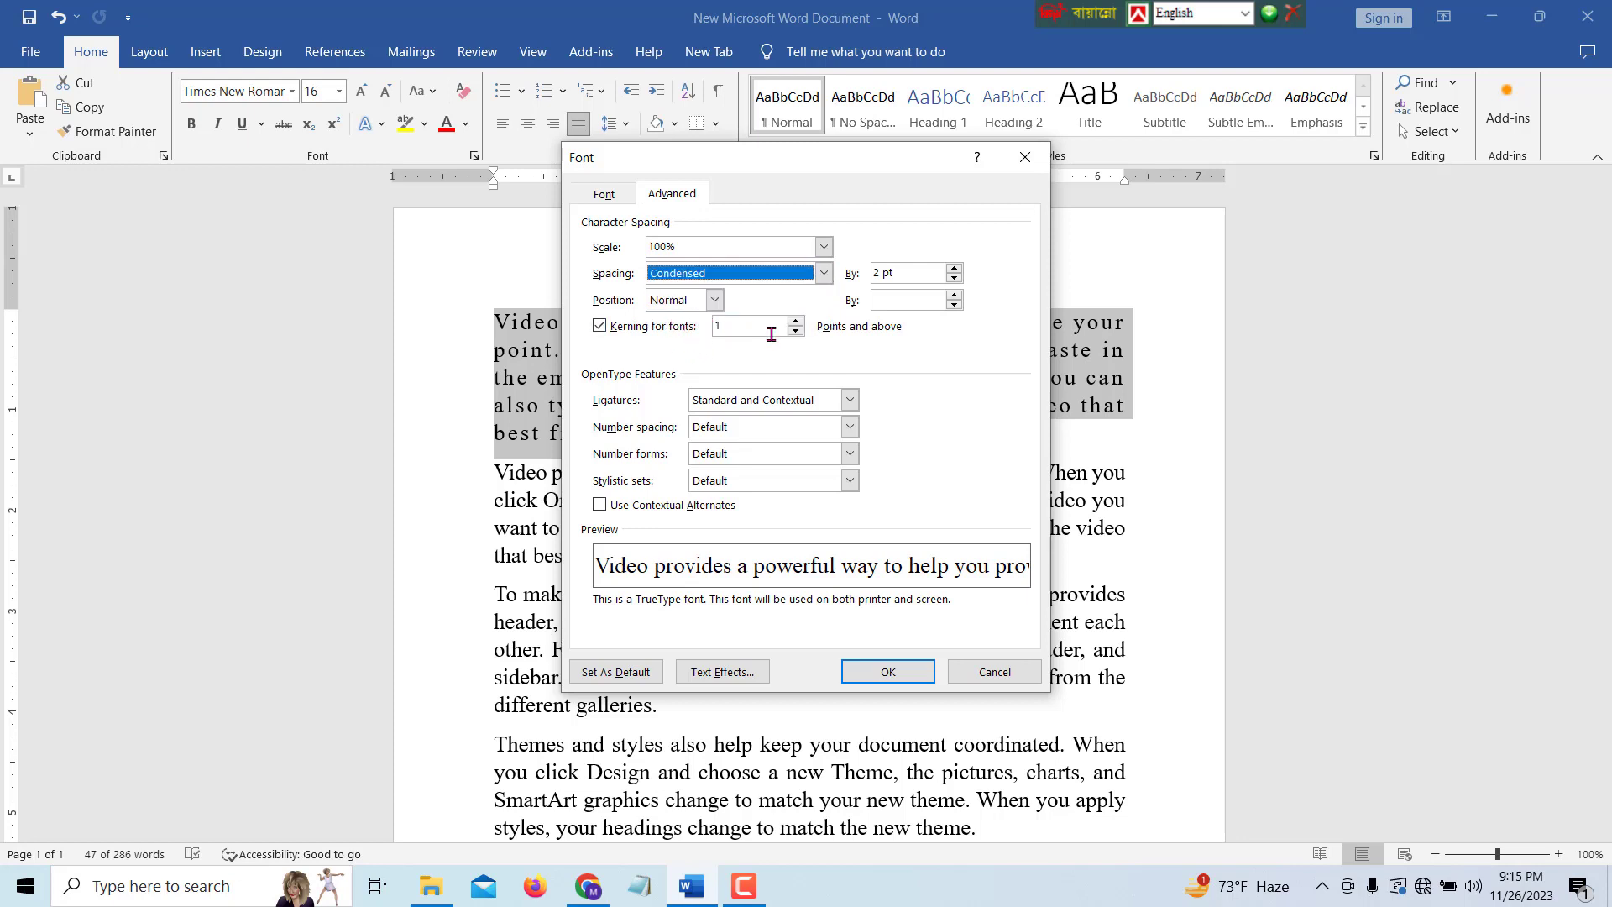
left_click(953, 280)
left_click(953, 280)
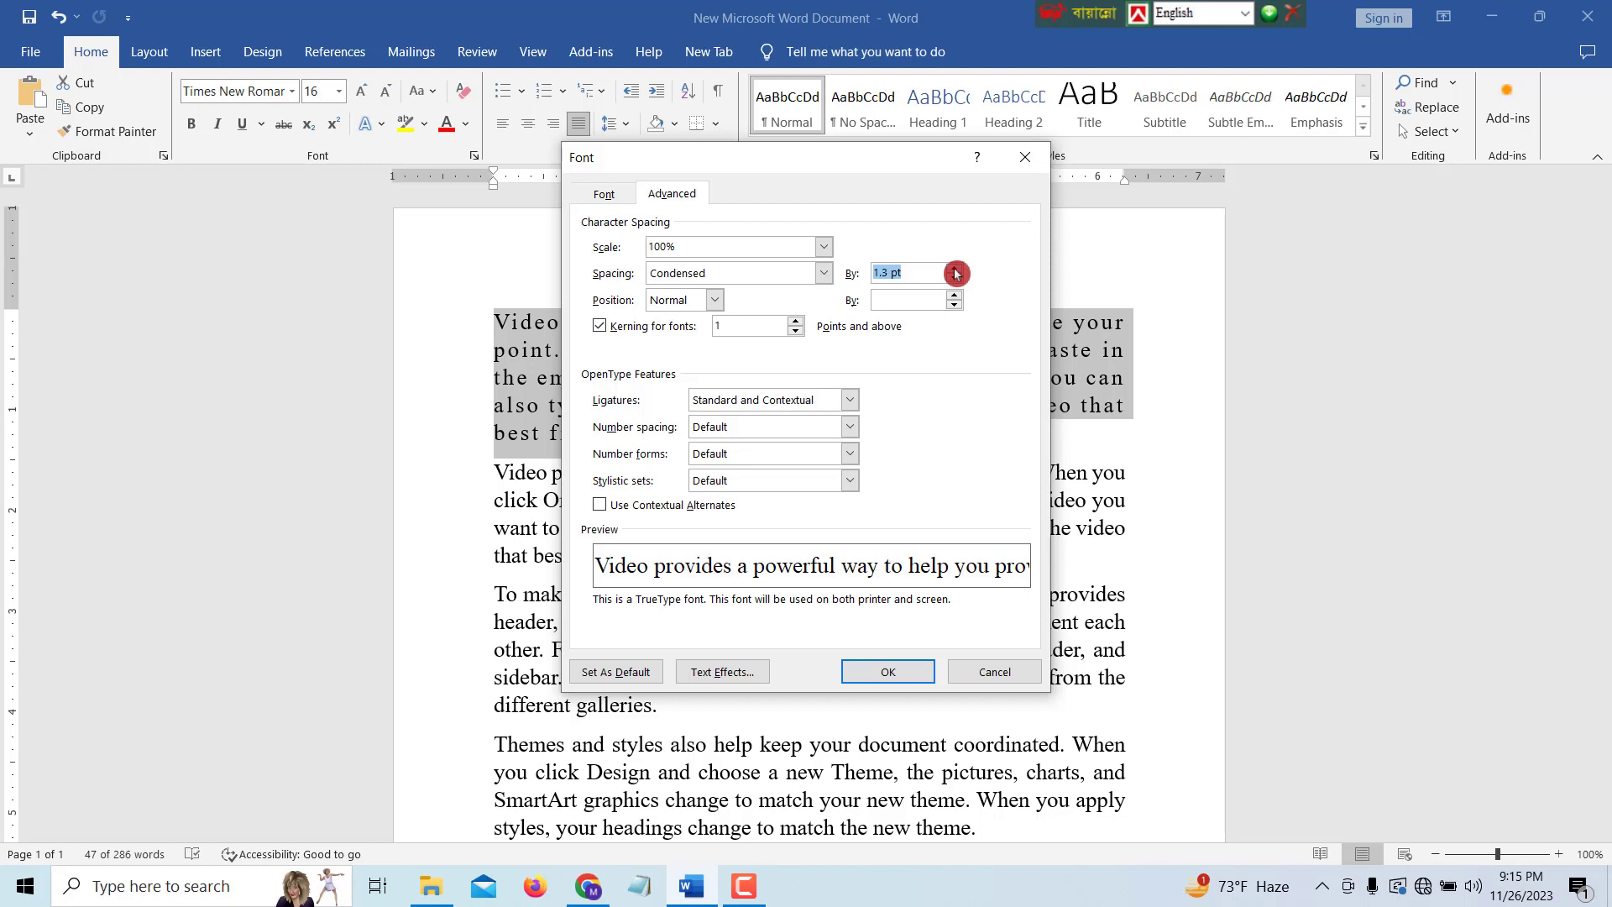
left_click(954, 273)
left_click(955, 273)
left_click(955, 280)
left_click(955, 283)
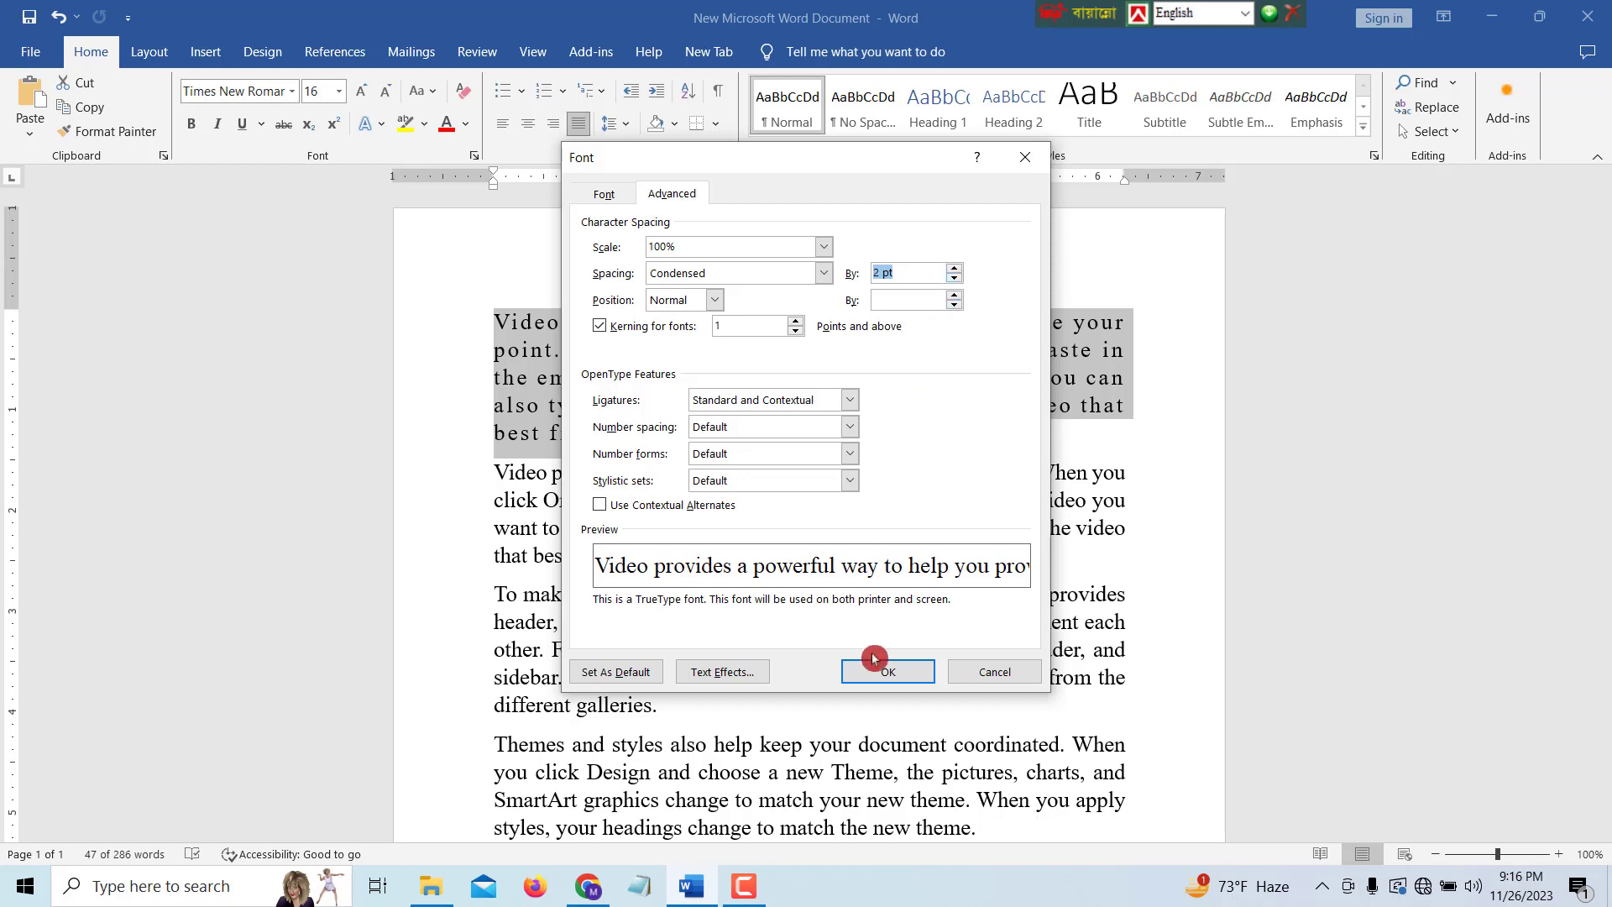
left_click(875, 665)
left_click(713, 444)
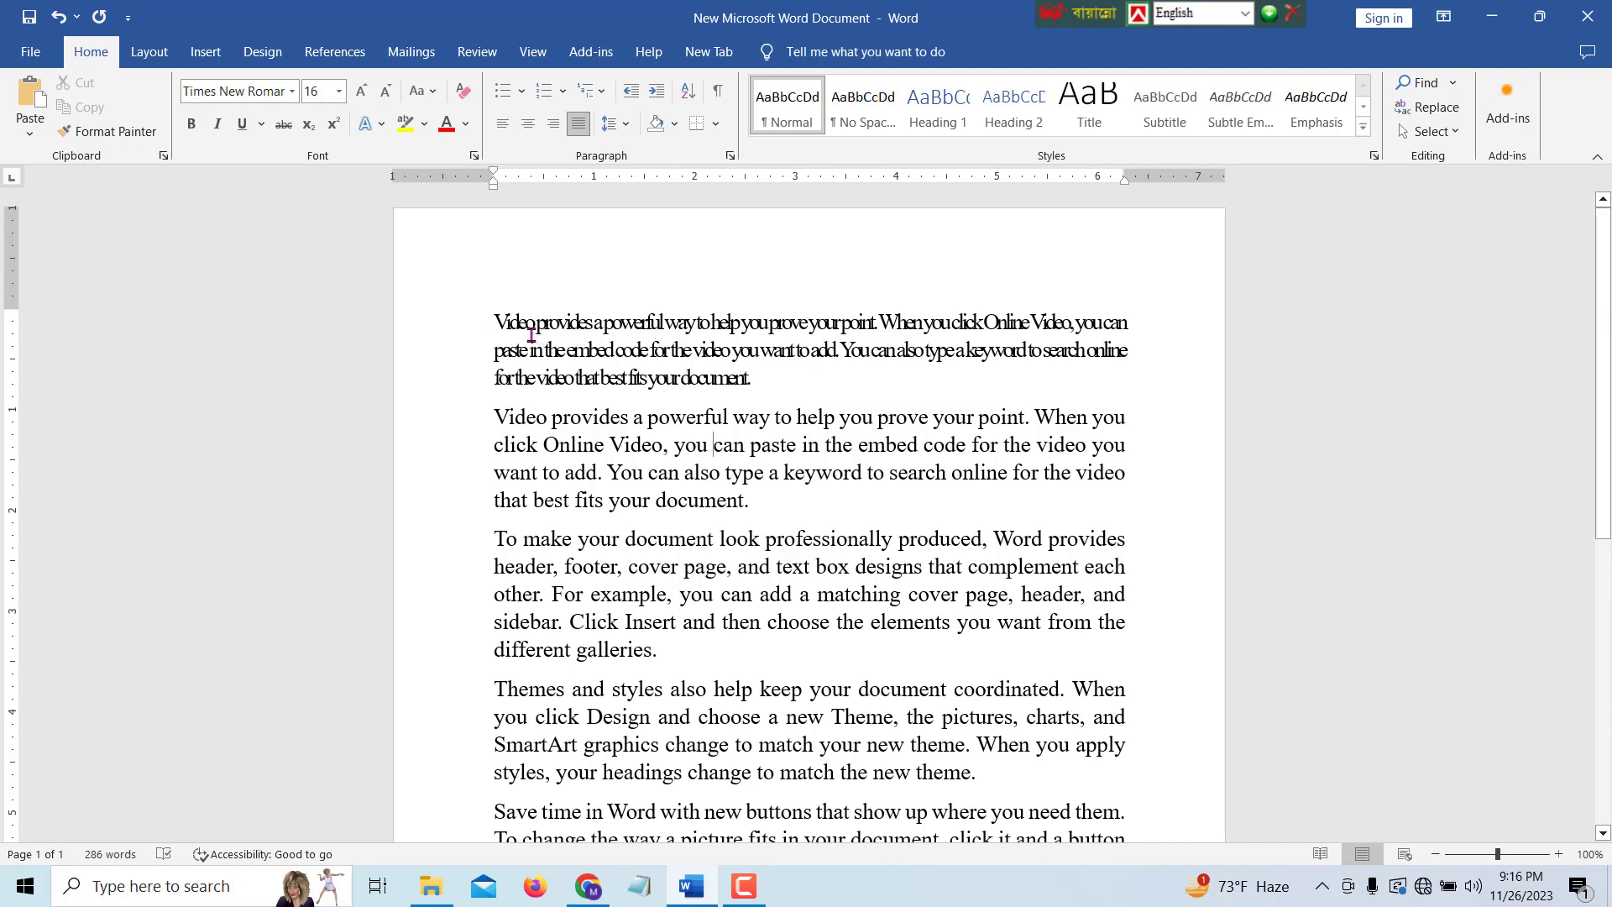
Reduce the condensed character spacing of the first paragraph to 1 pt.
left_click_drag(491, 323, 771, 377)
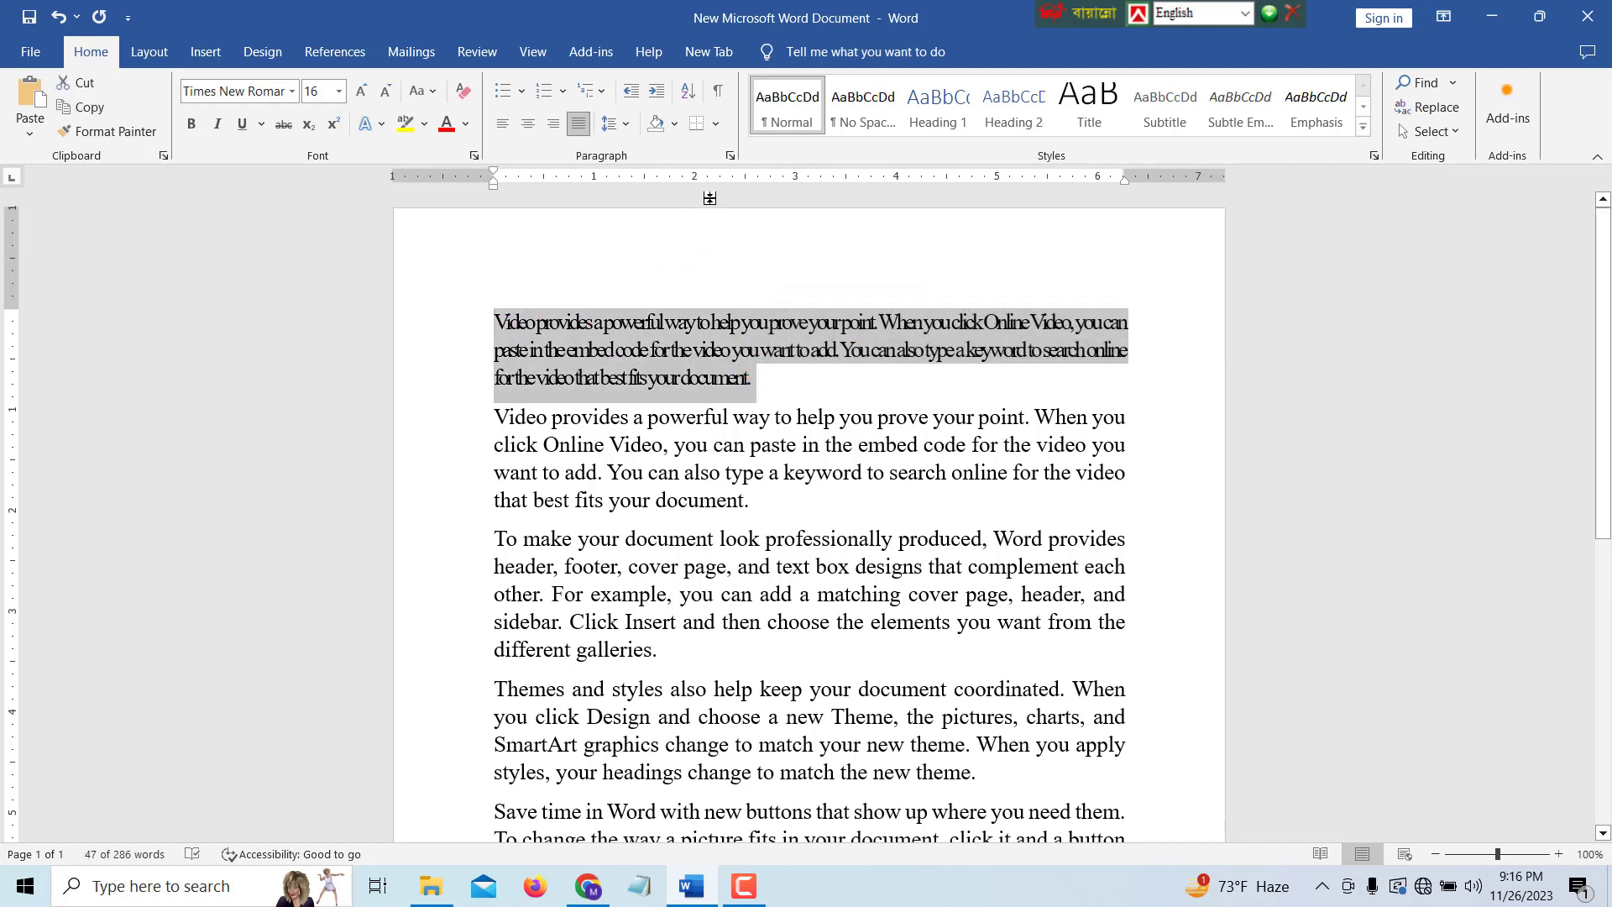
right_click(677, 339)
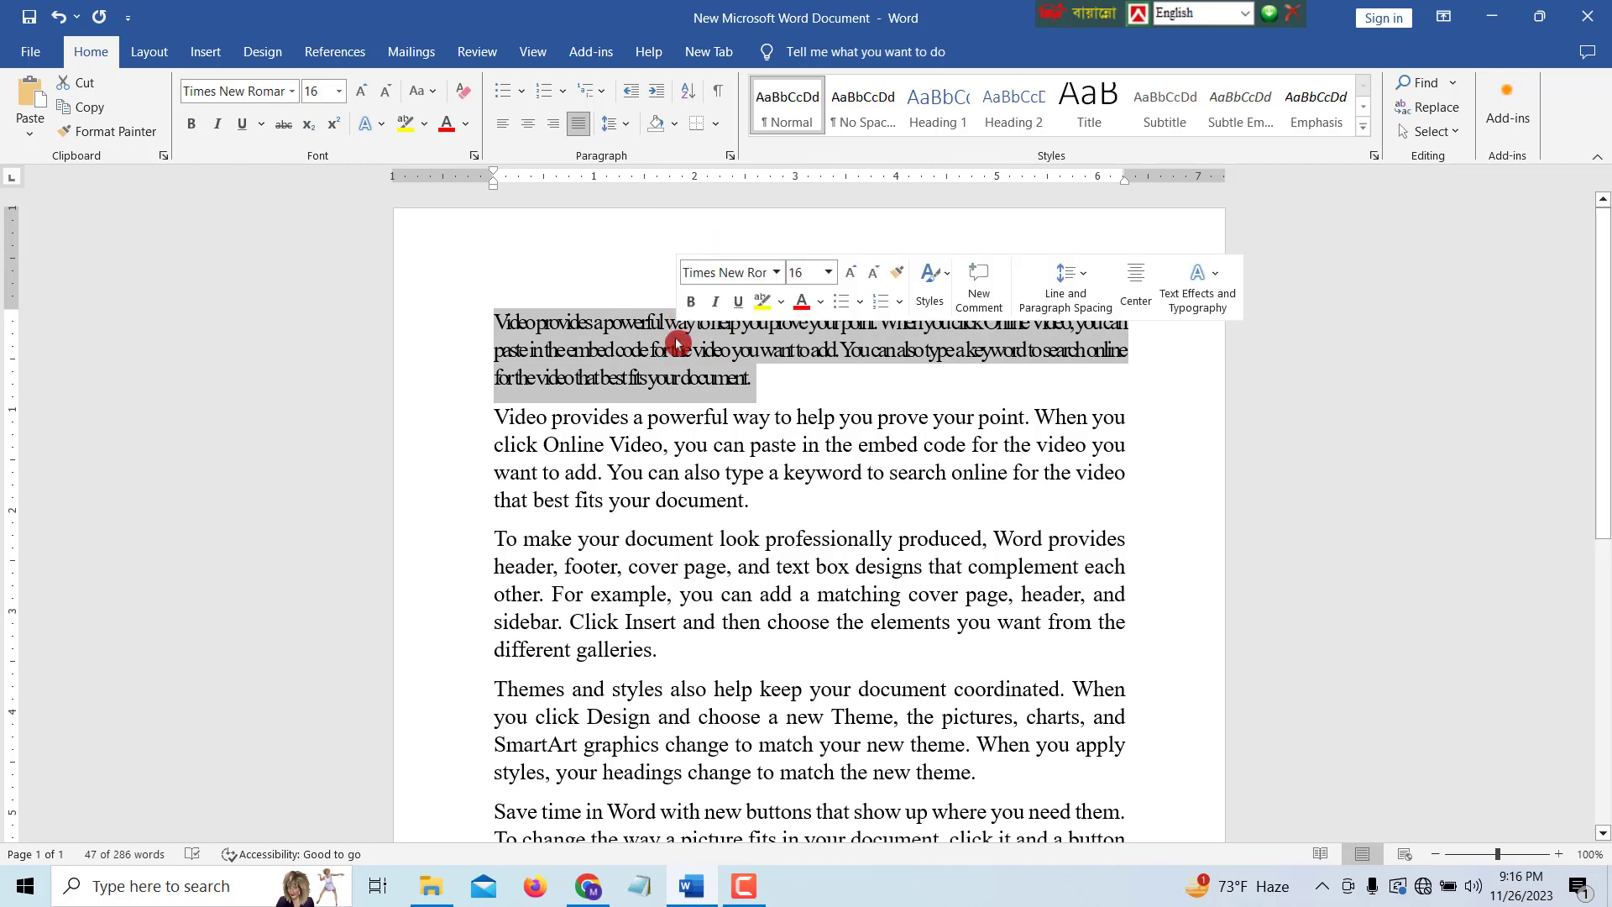
left_click(711, 496)
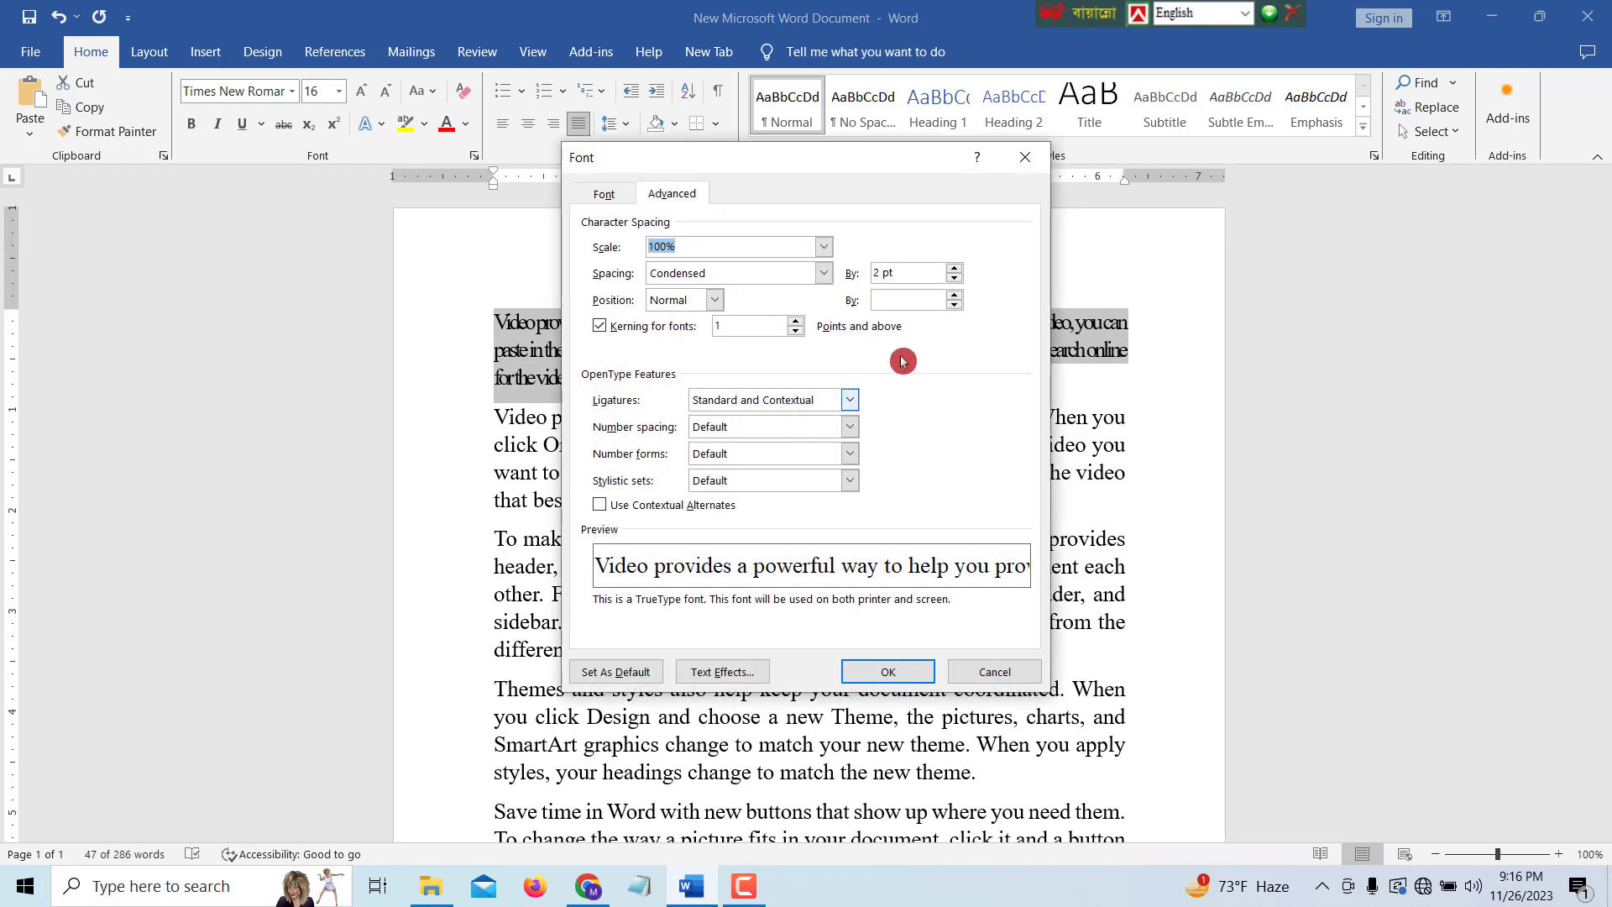
left_click(955, 276)
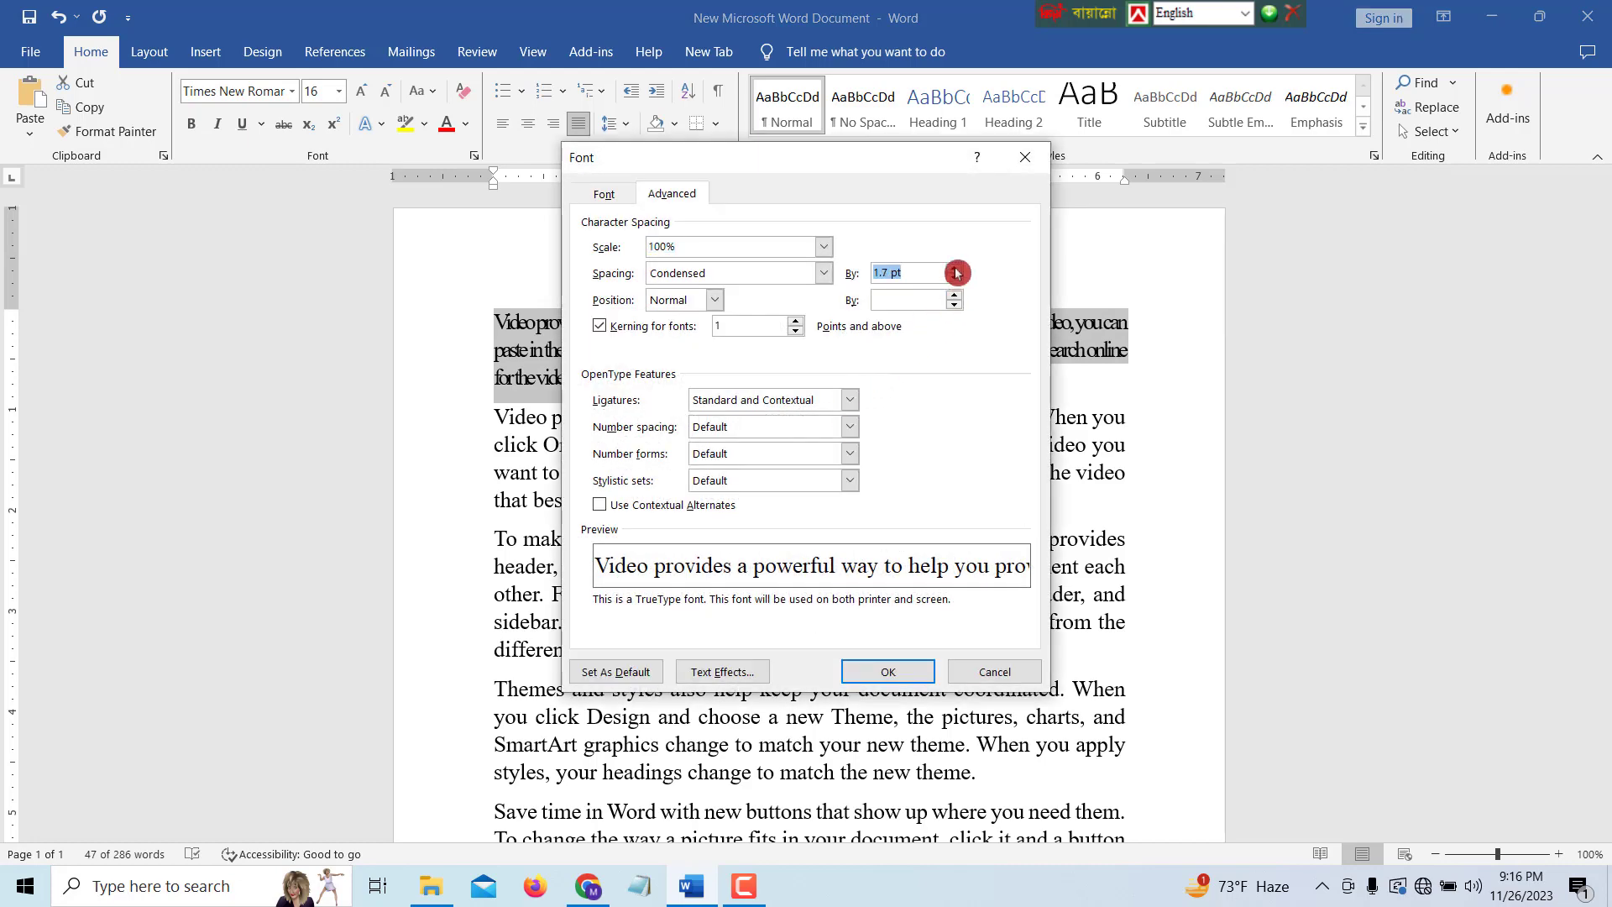
left_click(955, 273)
left_click(955, 274)
left_click(955, 275)
left_click(955, 279)
left_click(955, 279)
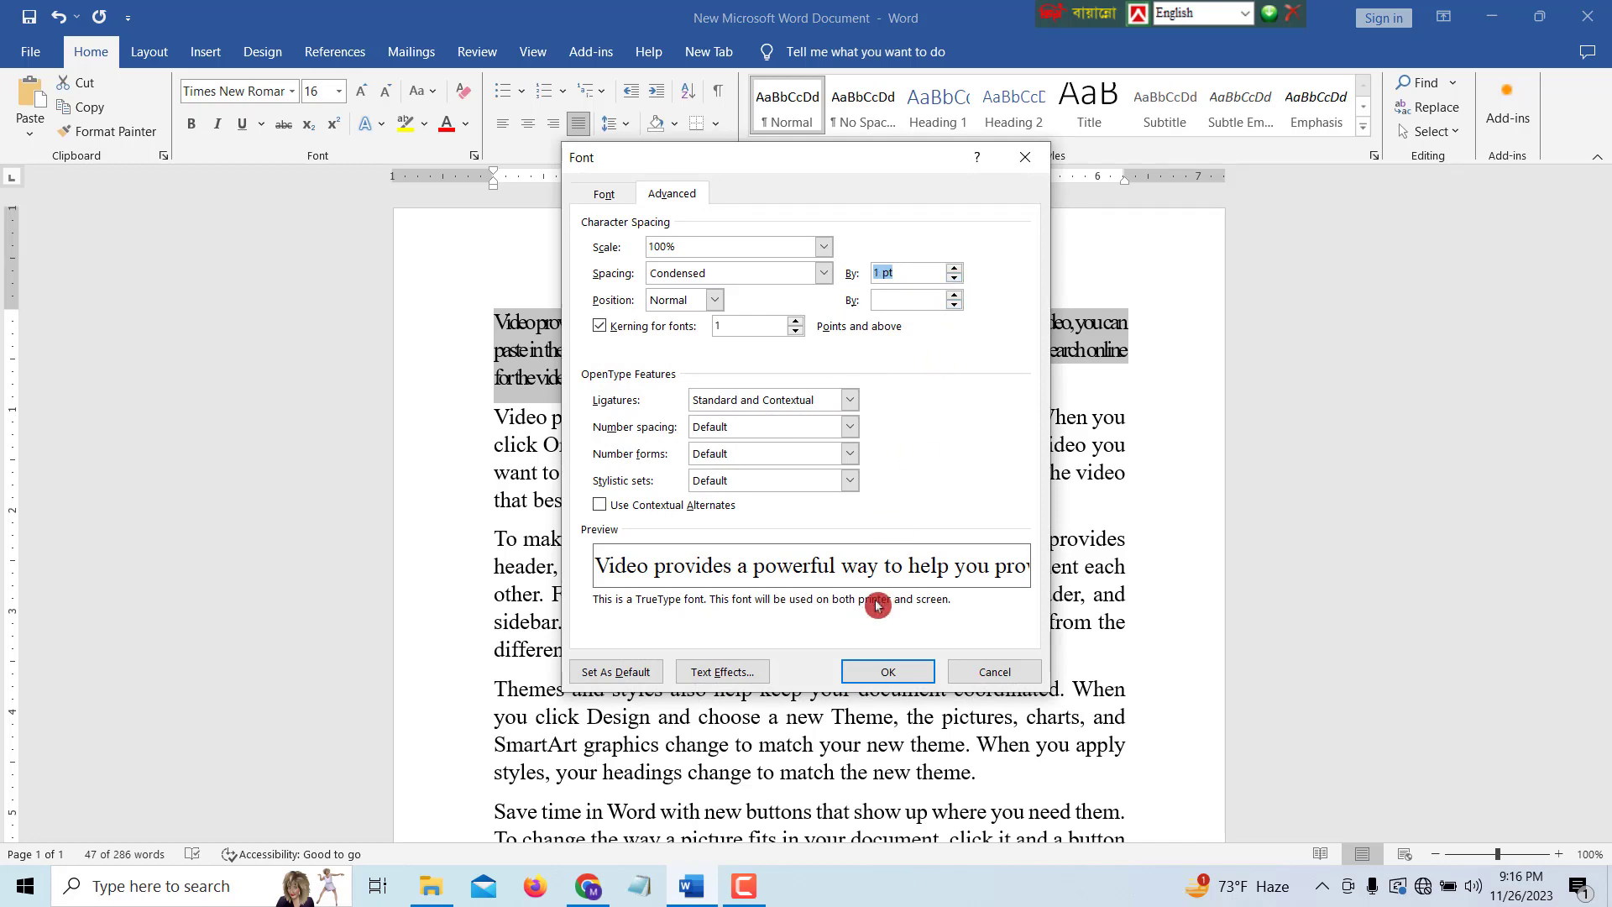
left_click(887, 672)
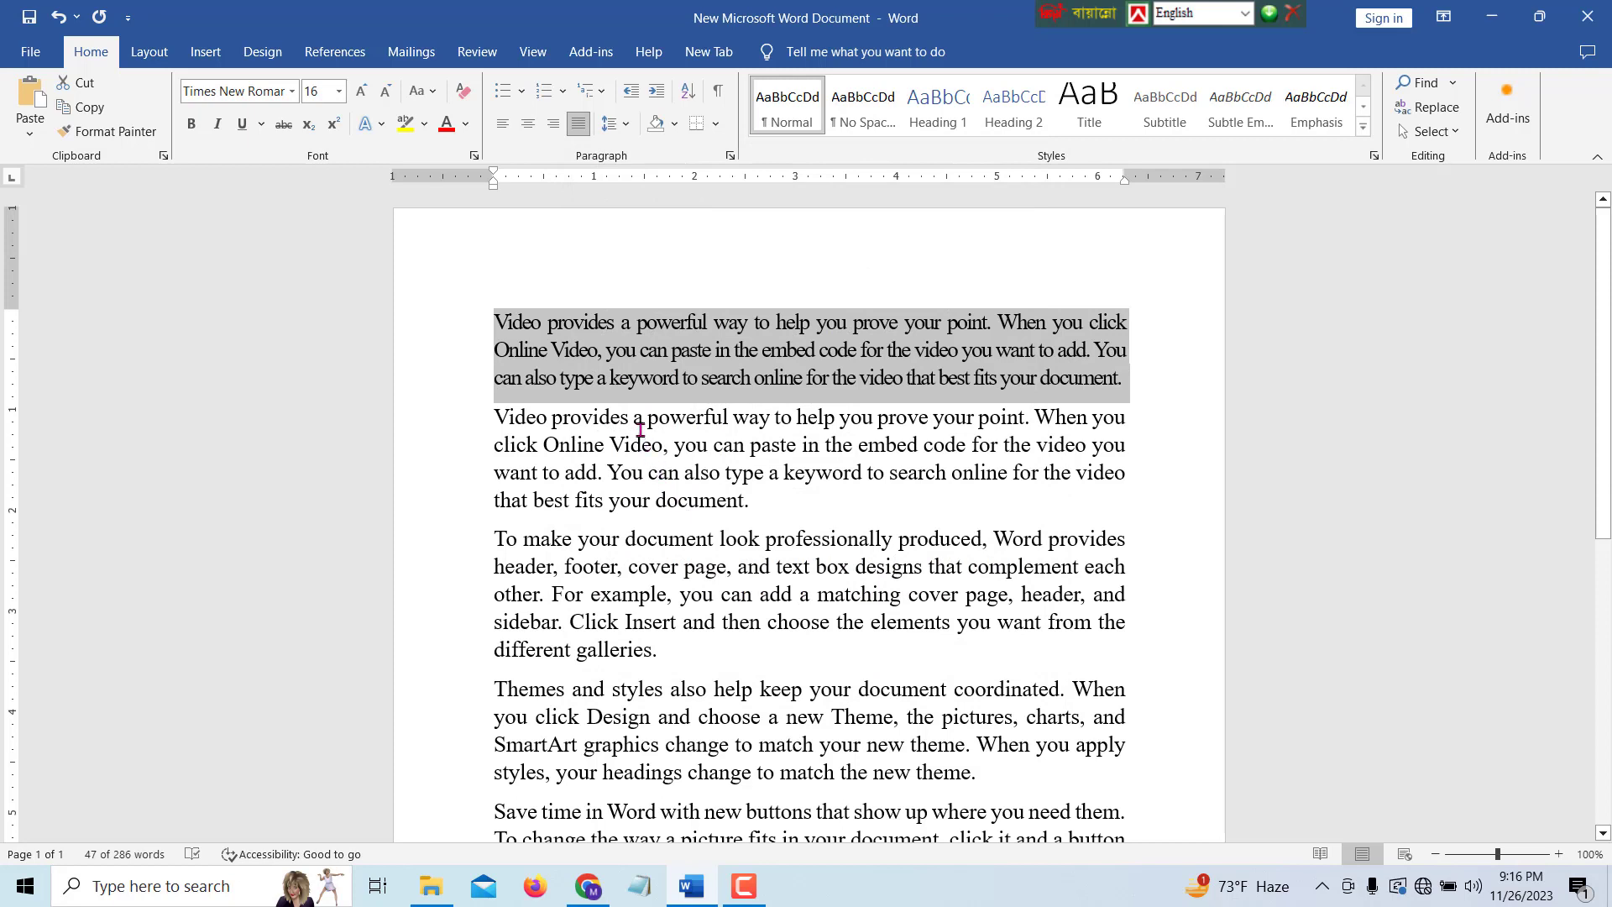
left_click(511, 382)
left_click(508, 354)
Increase the font size of the first paragraph's opening word "Video" to 25 pt.
left_click_drag(496, 324, 548, 324)
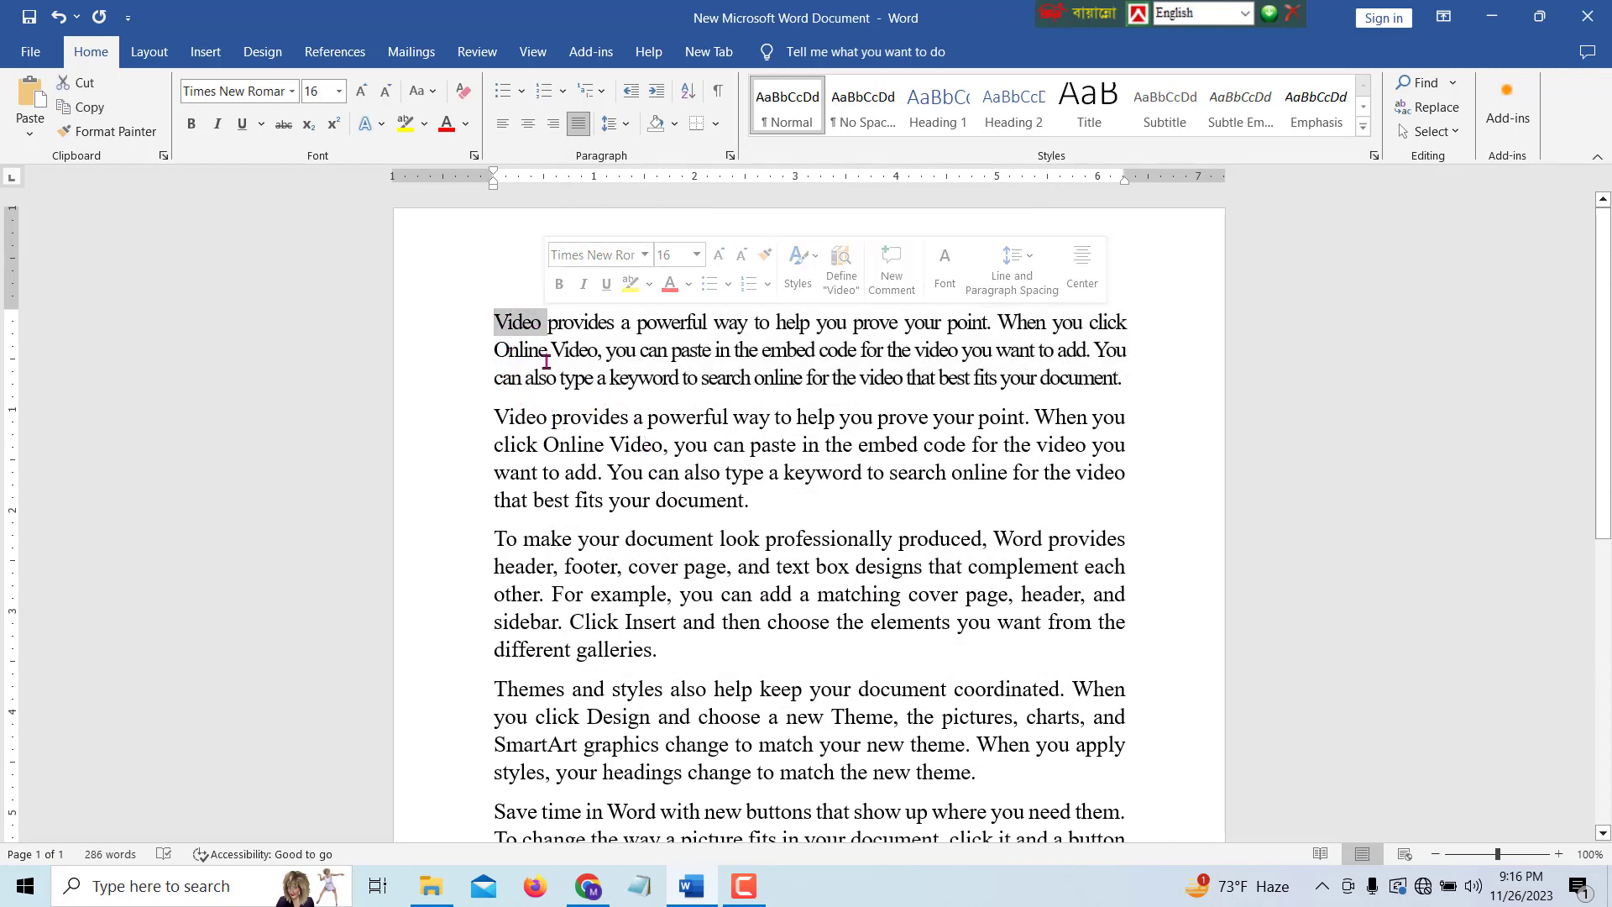
key("ctrl+bracketright")
key("ctrl+bracketright")
key("ctrl+bracketright")
key("ctrl+bracketright")
key("ctrl+bracketright")
key("ctrl+bracketright")
key("ctrl+bracketright")
key("ctrl+bracketright")
key("ctrl+bracketright")
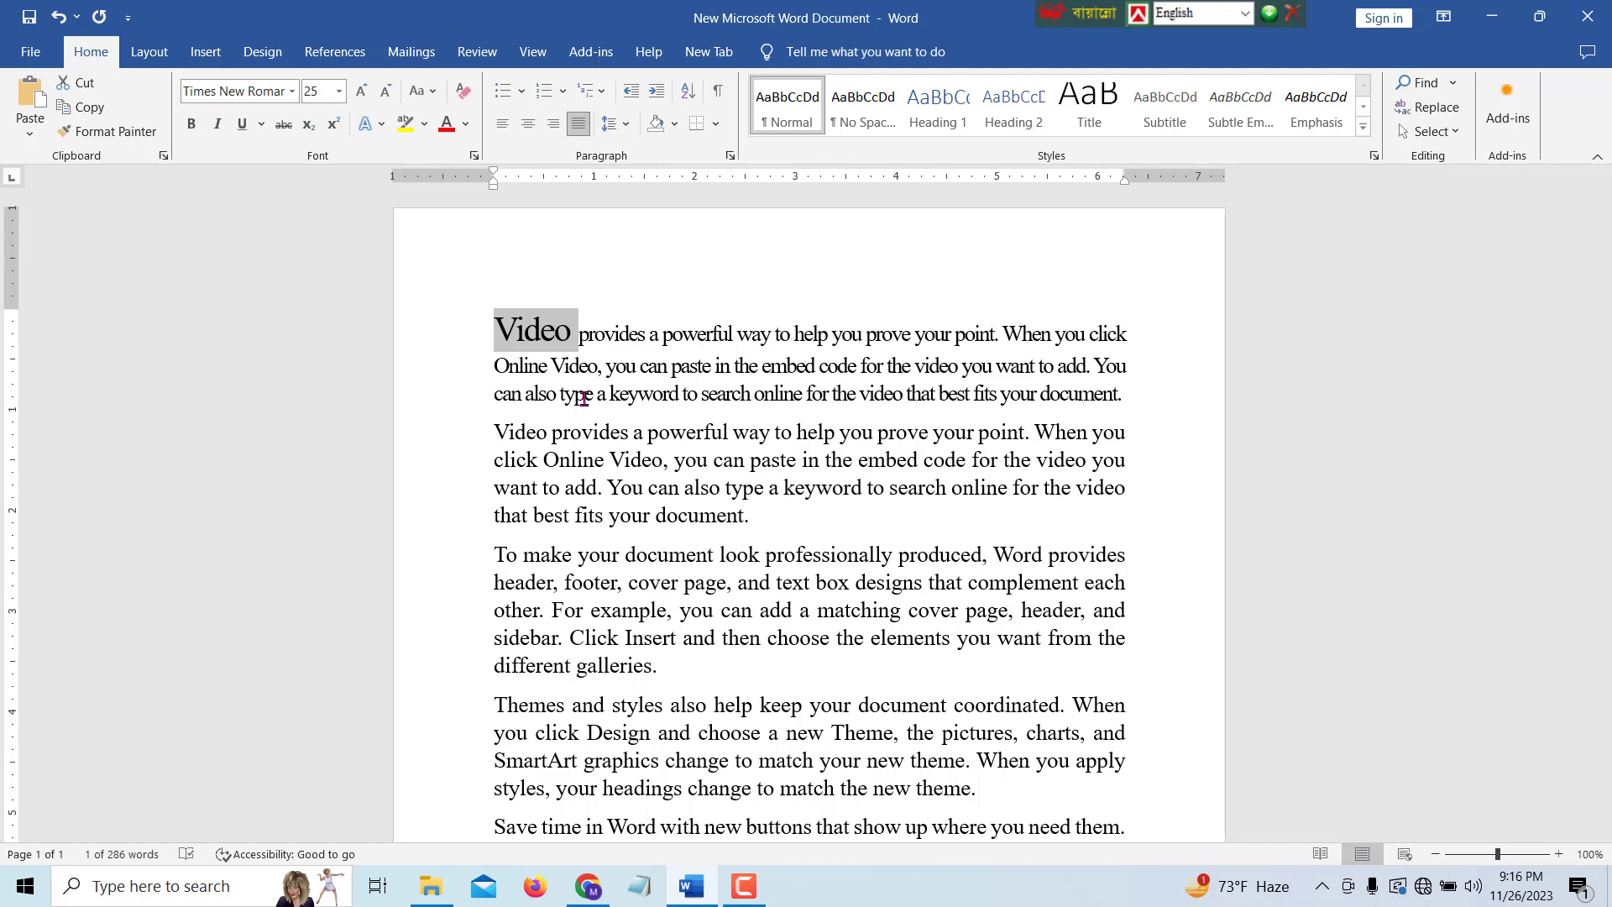
left_click(808, 459)
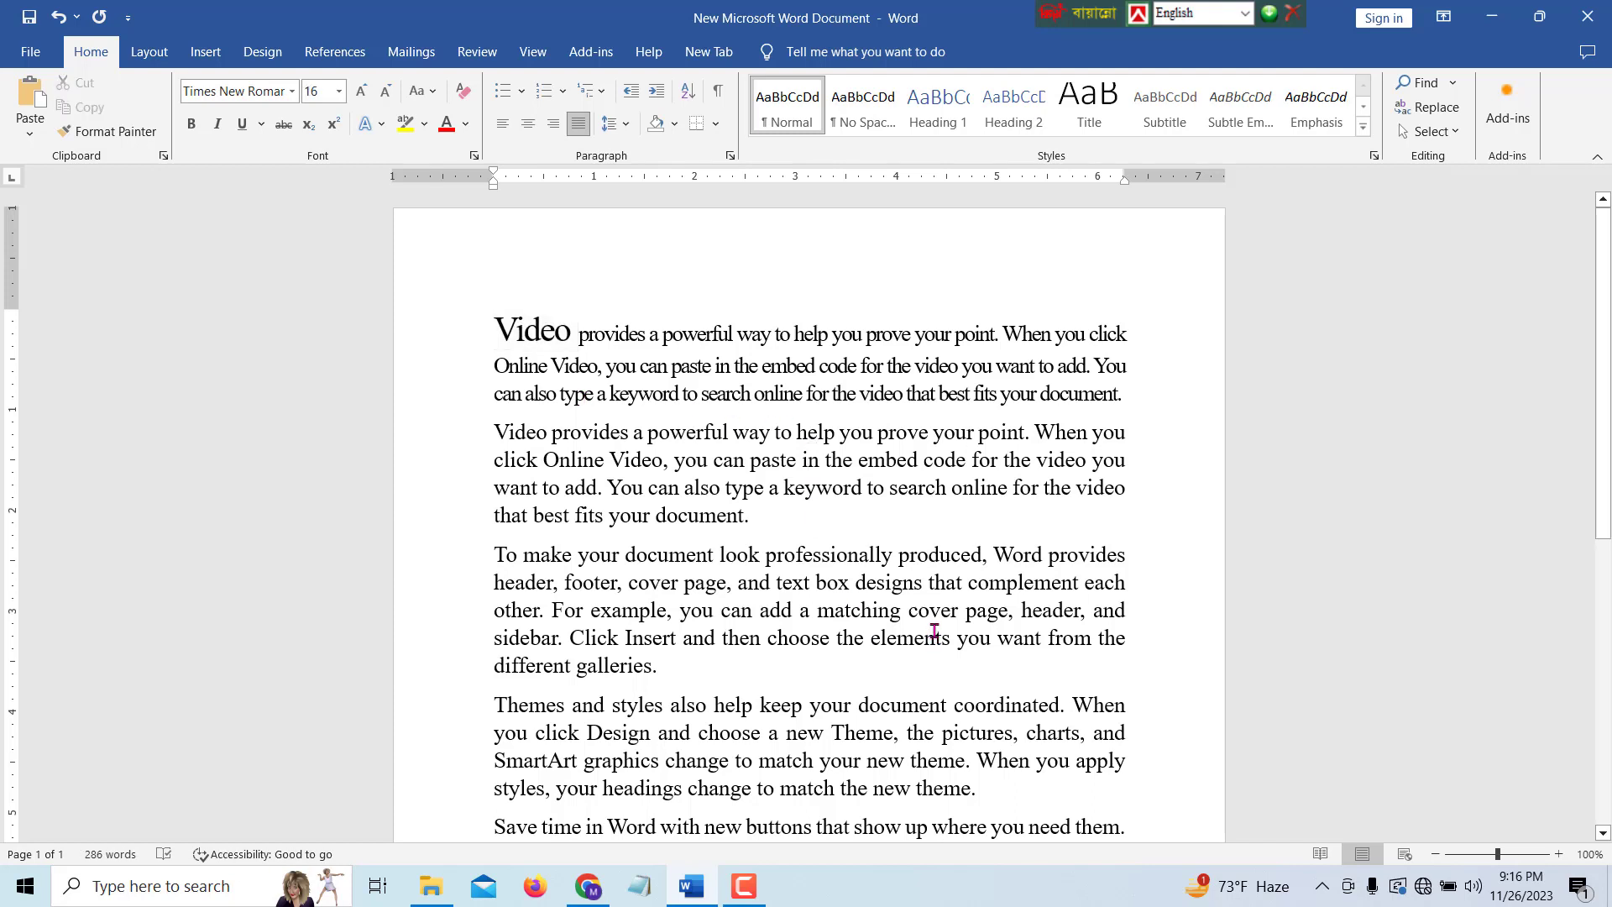